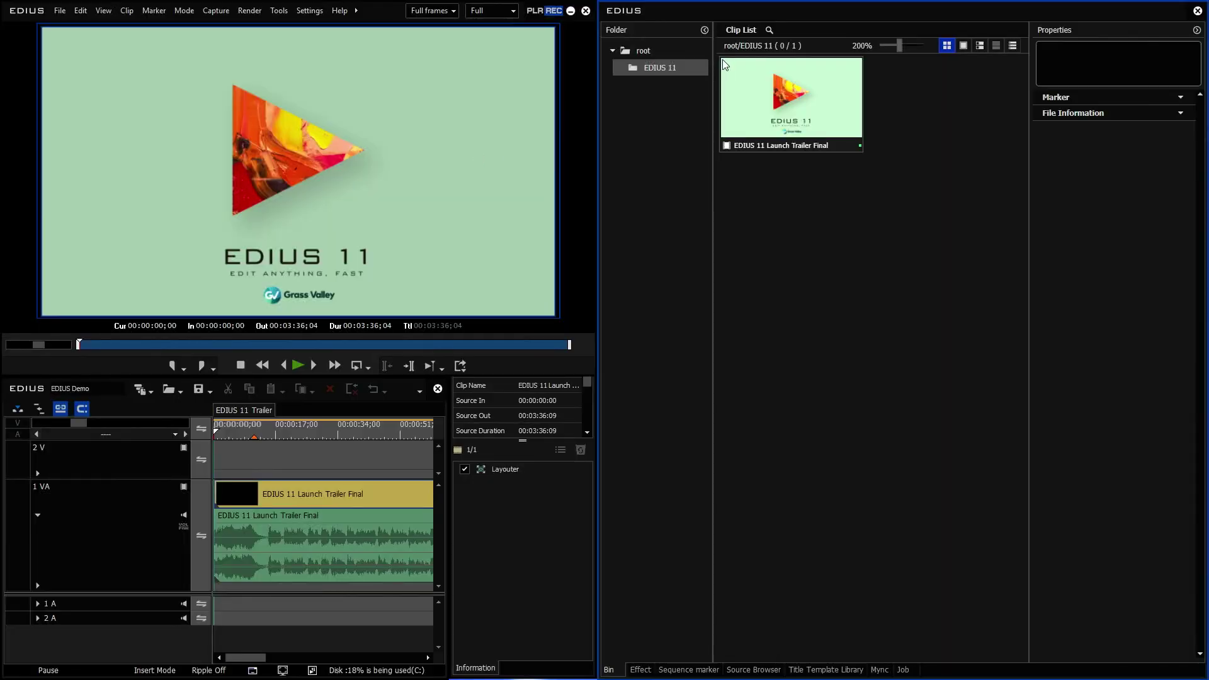
# Check the trailer clip's custom bin menu entries, then launch the EDIUS 11 Setup Manager
pyautogui.click(723, 60)
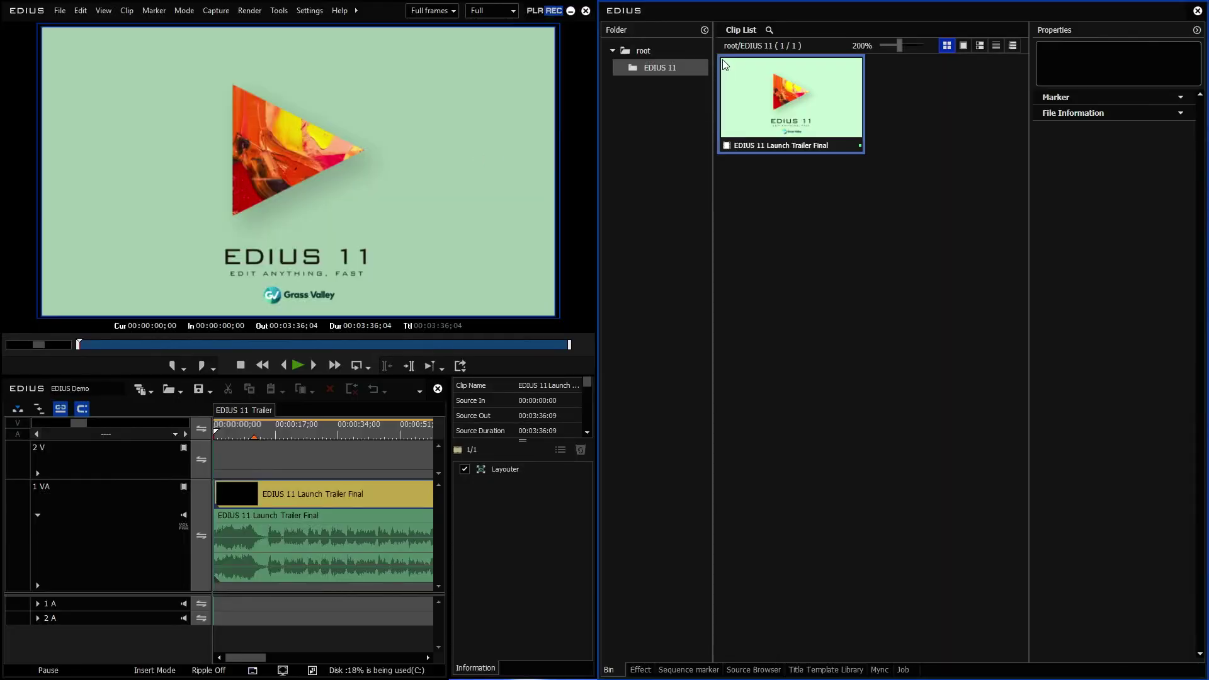
pyautogui.rightClick(723, 59)
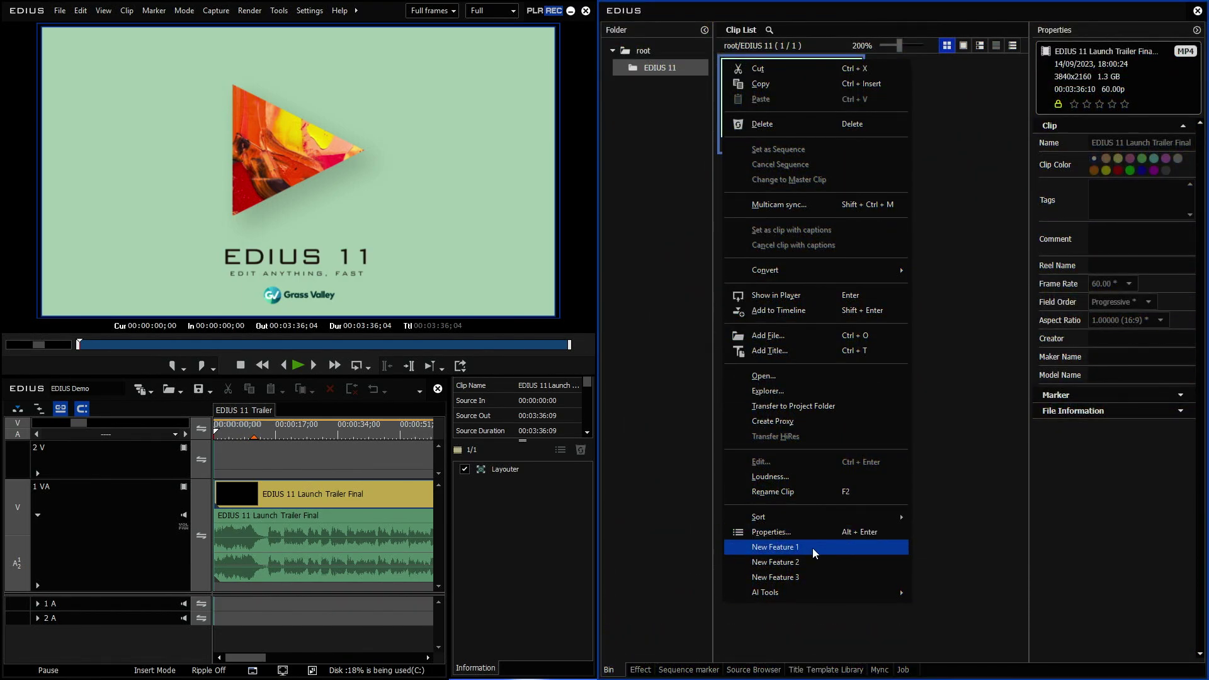
pyautogui.moveTo(882, 592)
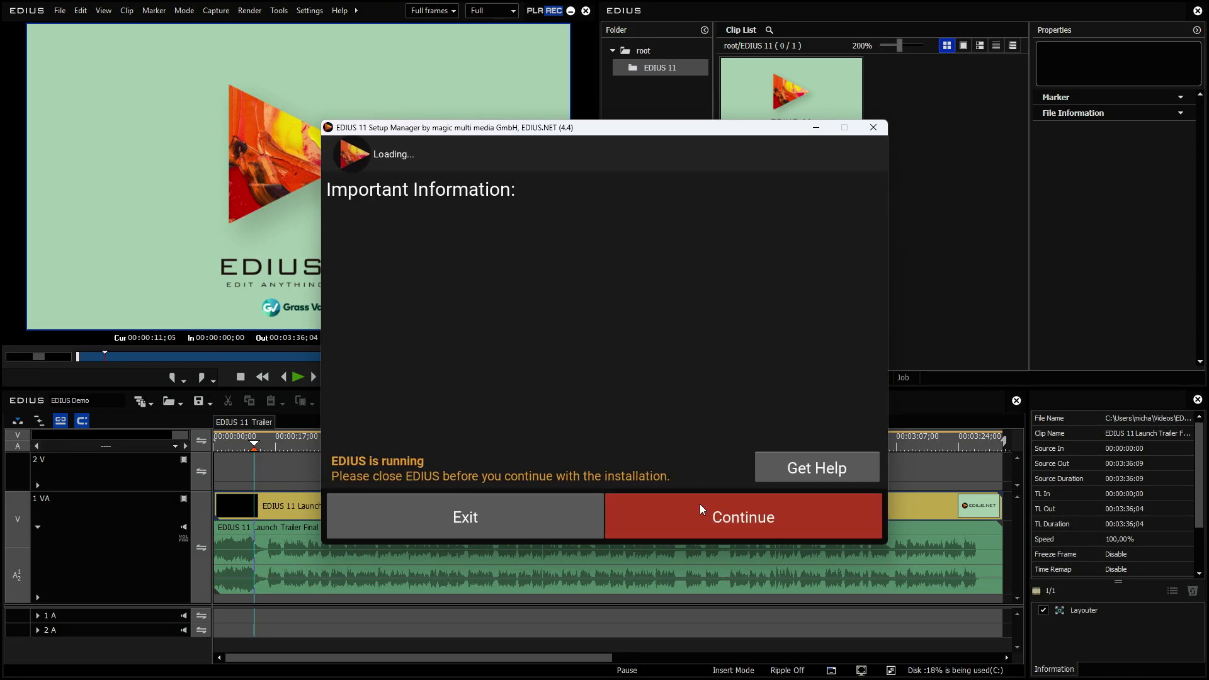
# Continue past the EDIUS-is-running warning and close Setup Manager without installing anything
pyautogui.click(700, 507)
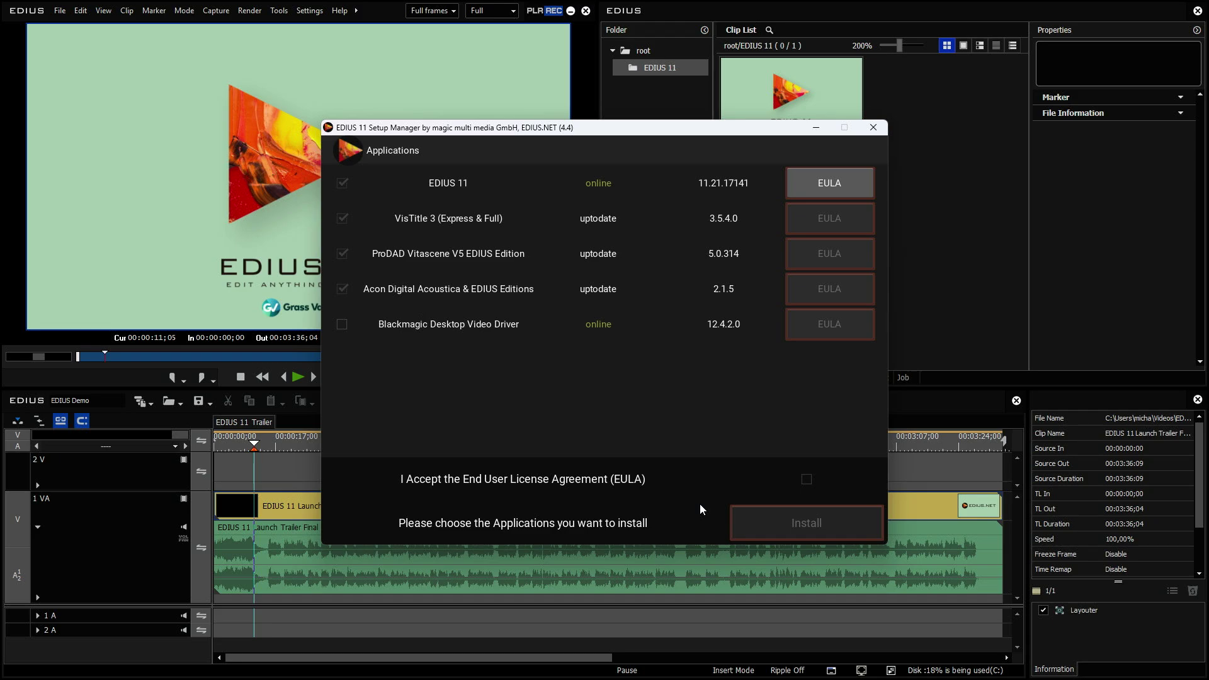
pyautogui.click(866, 134)
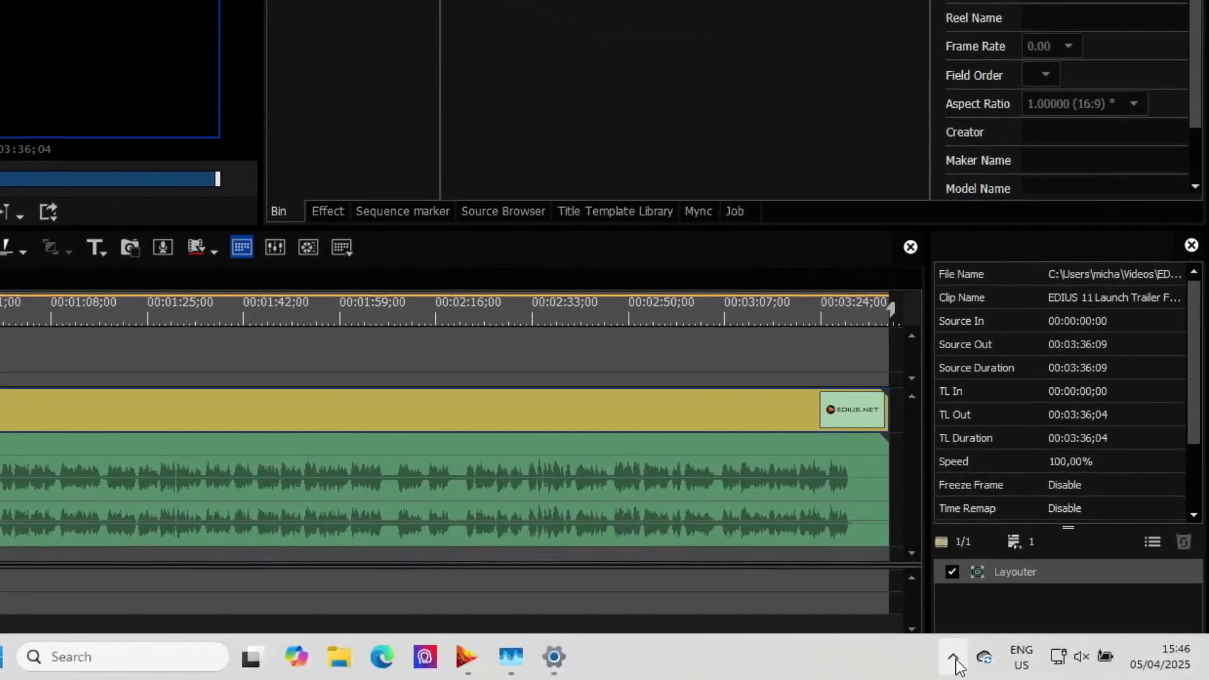
# Choose BAT Server Panel from the EDIUS.NET tray icon to reopen Setup Manager
pyautogui.click(1044, 665)
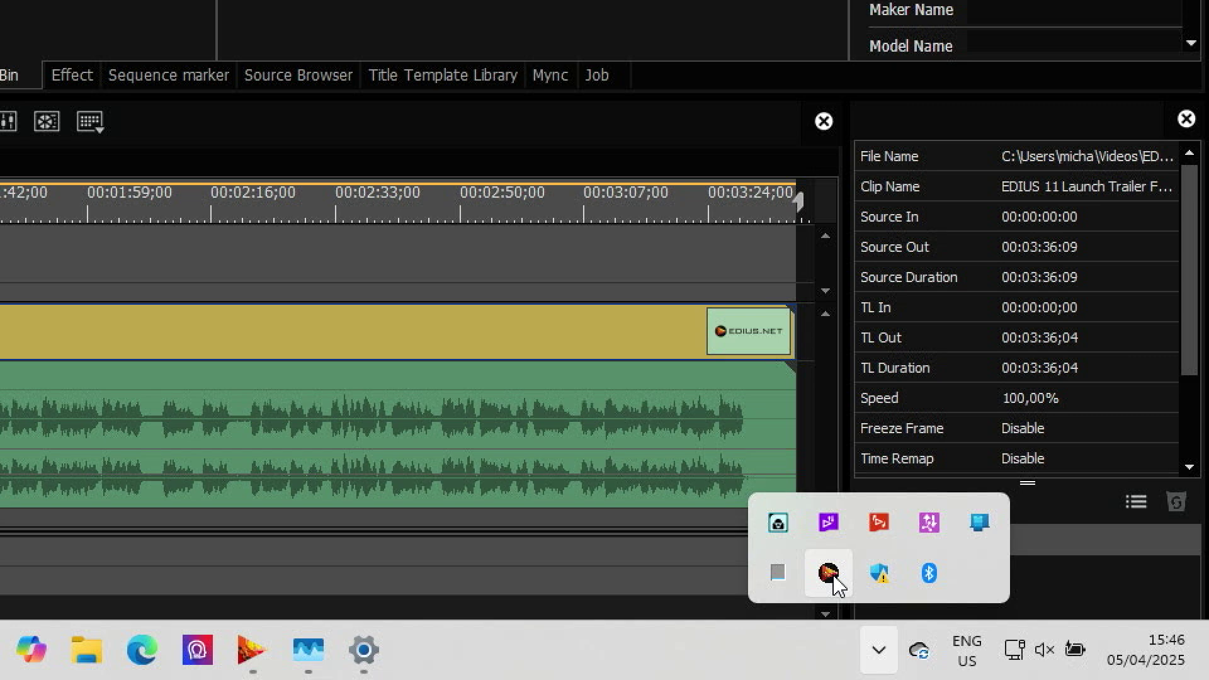
pyautogui.rightClick(829, 573)
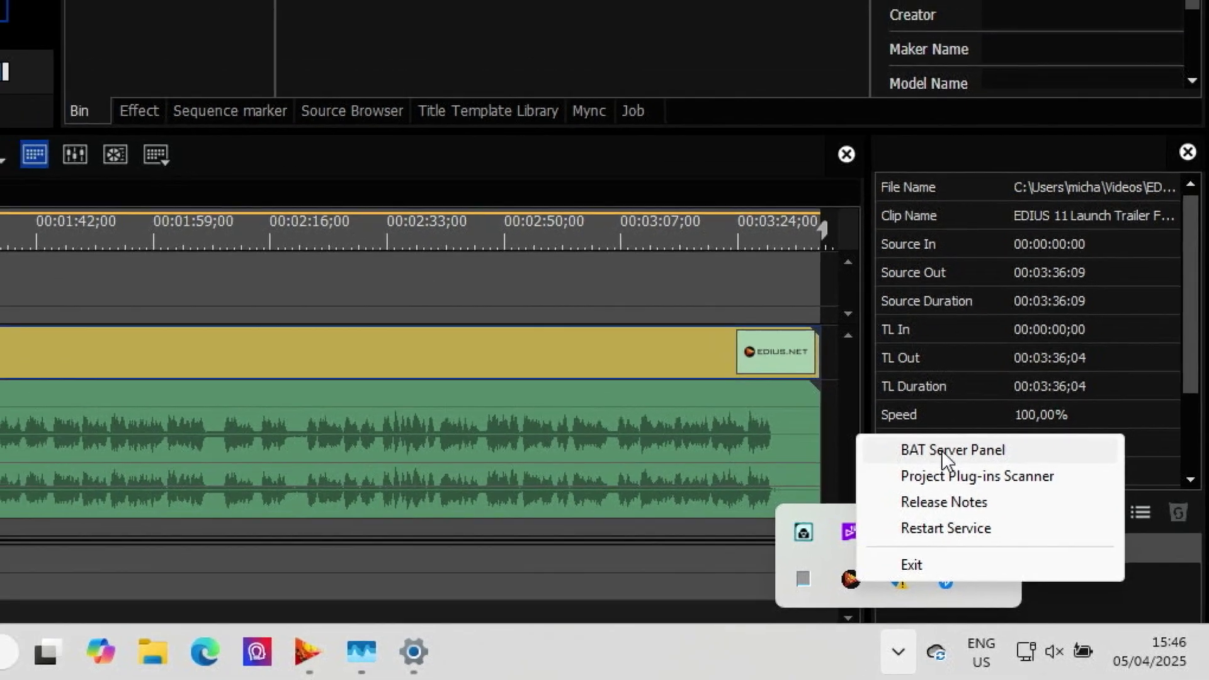
pyautogui.click(926, 435)
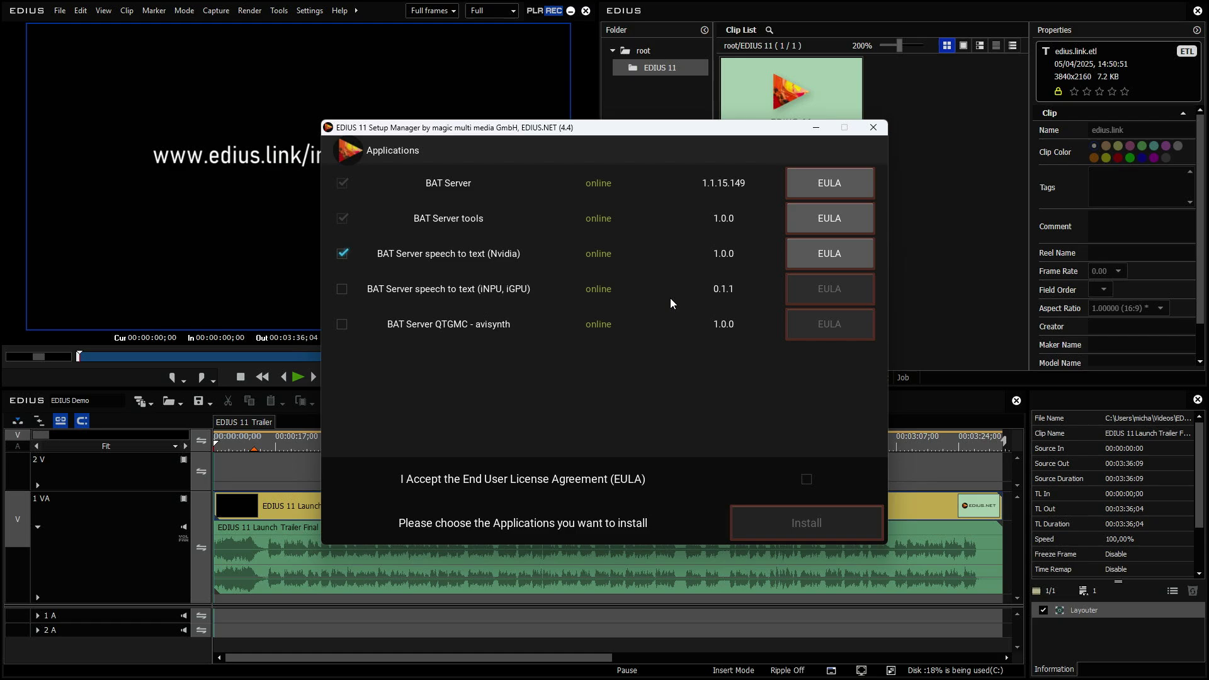
# Tick BAT Server speech to text (iNPU, iGPU) in the Applications list
pyautogui.click(343, 289)
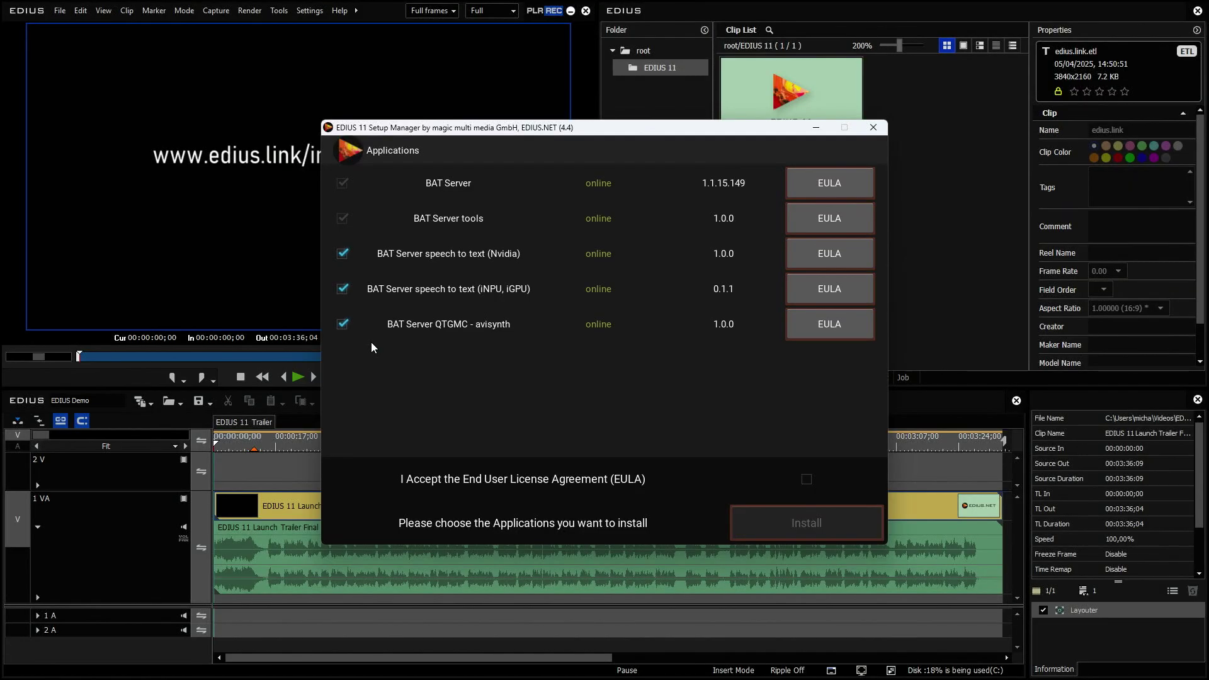
# Accept the EULA, install all five BAT Server applications, and exit after setup finishes
pyautogui.click(807, 479)
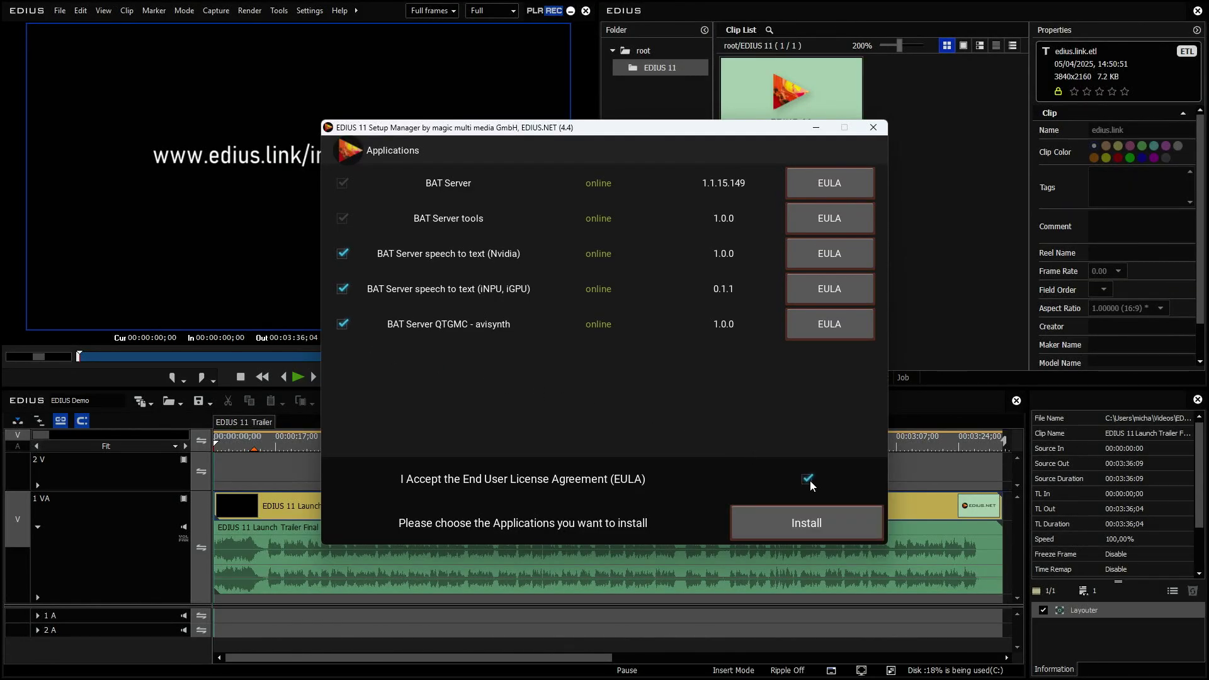
pyautogui.click(812, 521)
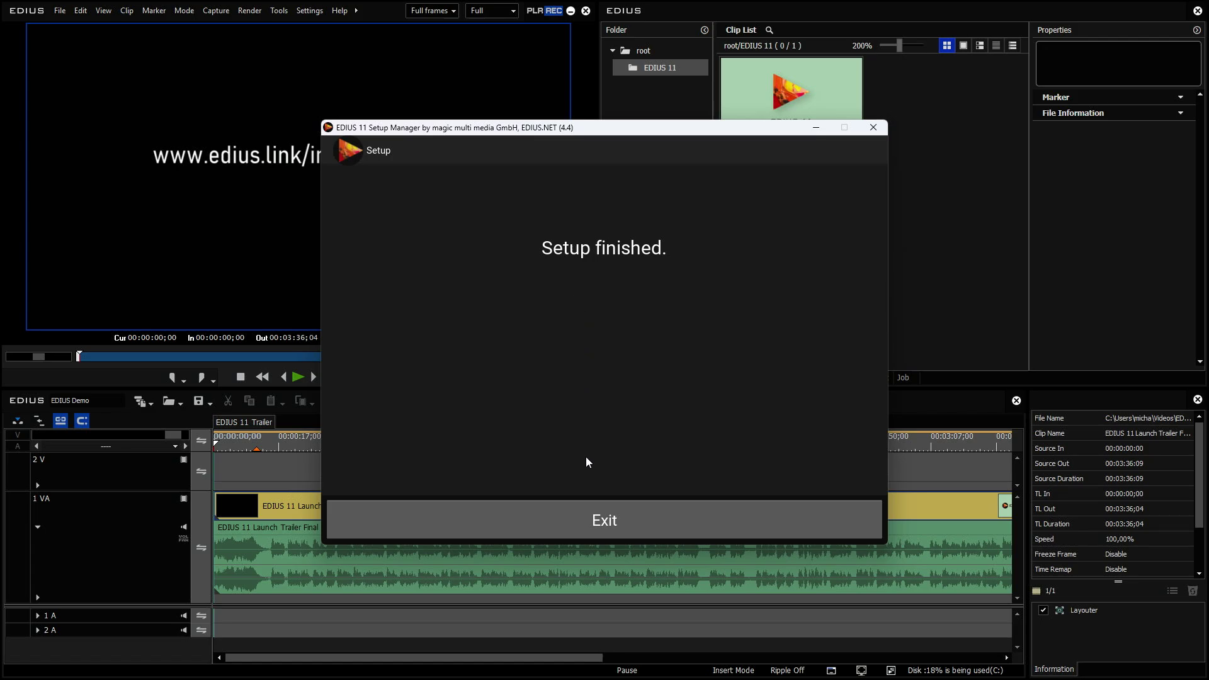
pyautogui.click(627, 515)
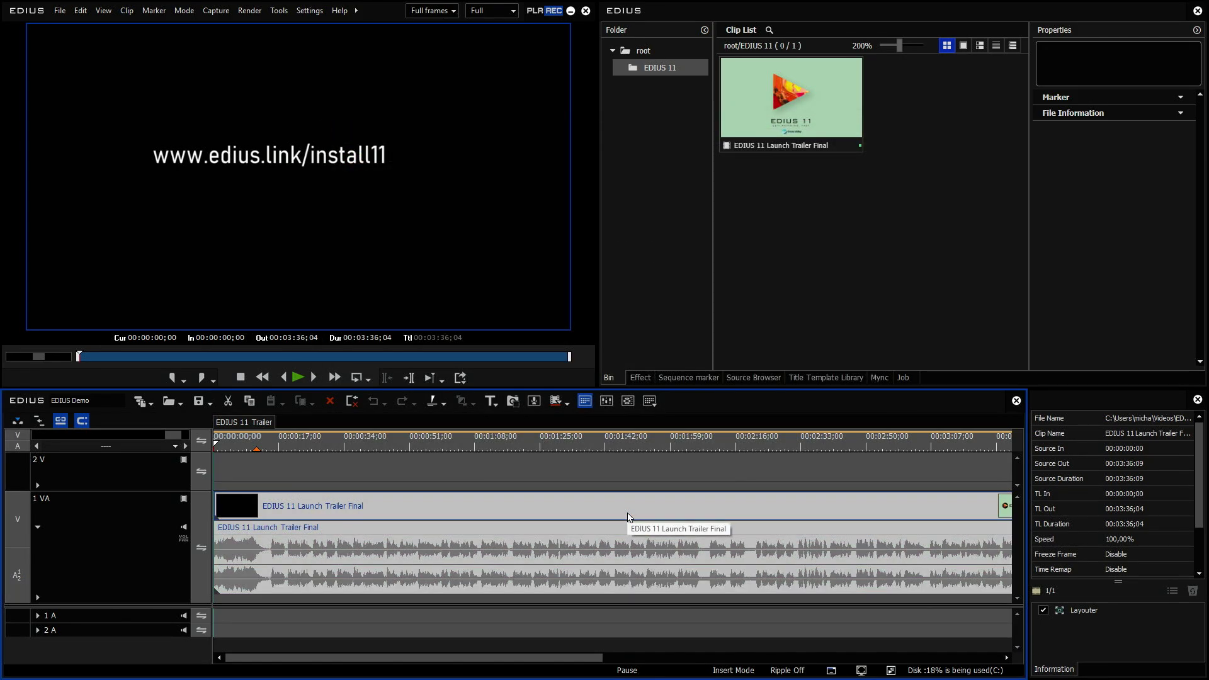
# Move the playhead to 00:00:11;05 and open the timeline clip's location in Explorer
pyautogui.click(257, 437)
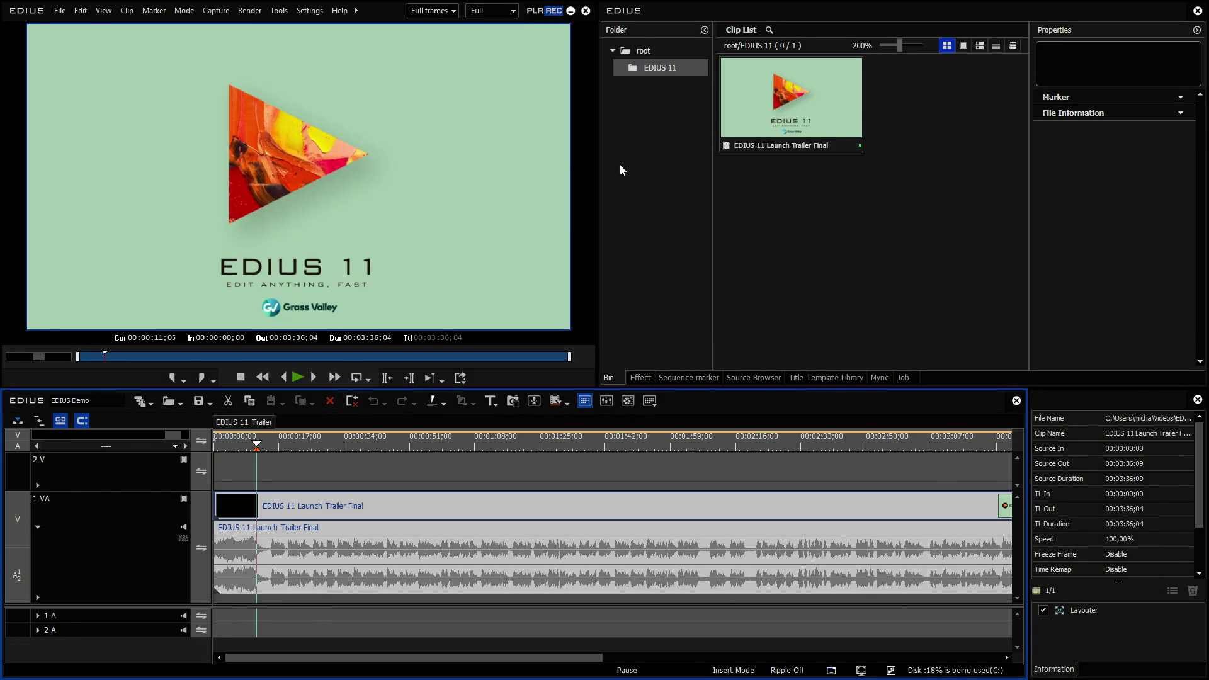
pyautogui.rightClick(750, 84)
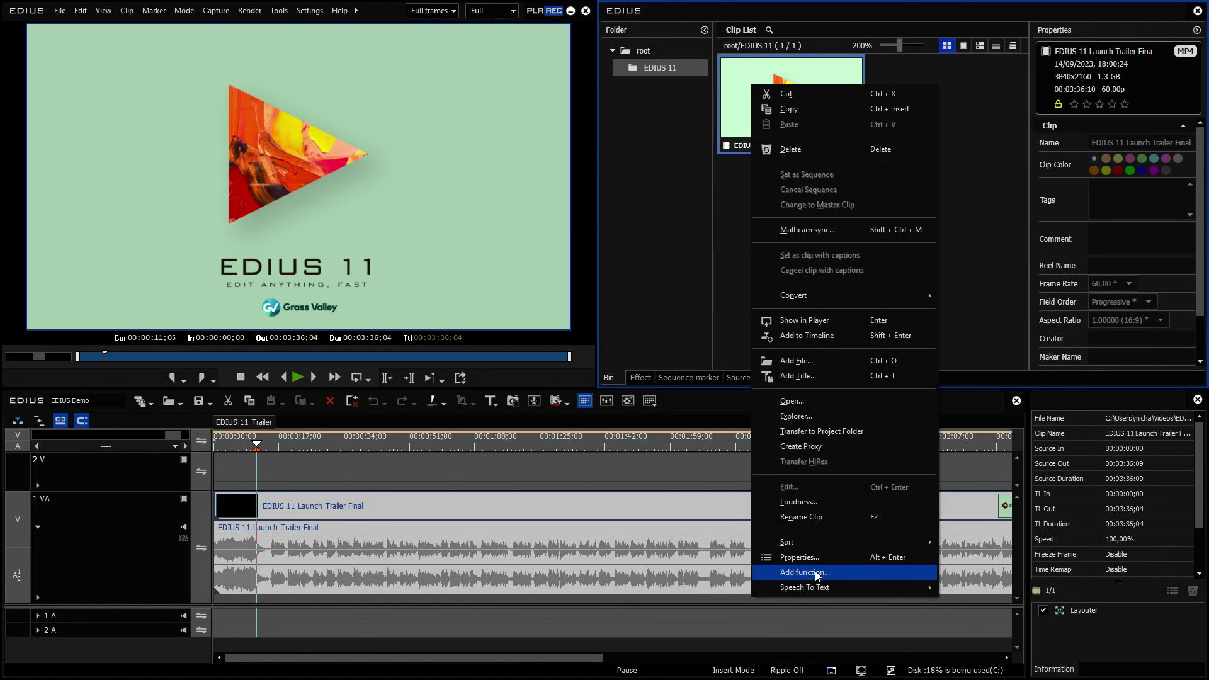
pyautogui.rightClick(553, 505)
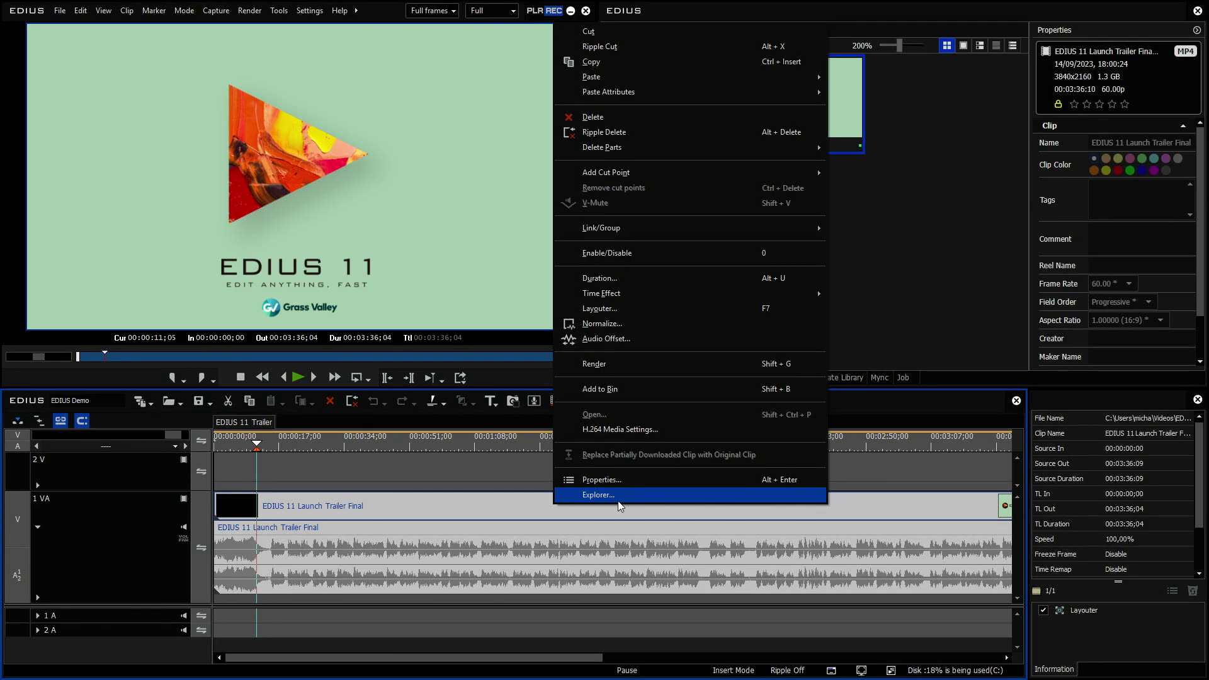
pyautogui.click(617, 494)
# Recheck the bin clip's menu for Speech To Text, then reveal the hidden tray icons
pyautogui.rightClick(835, 132)
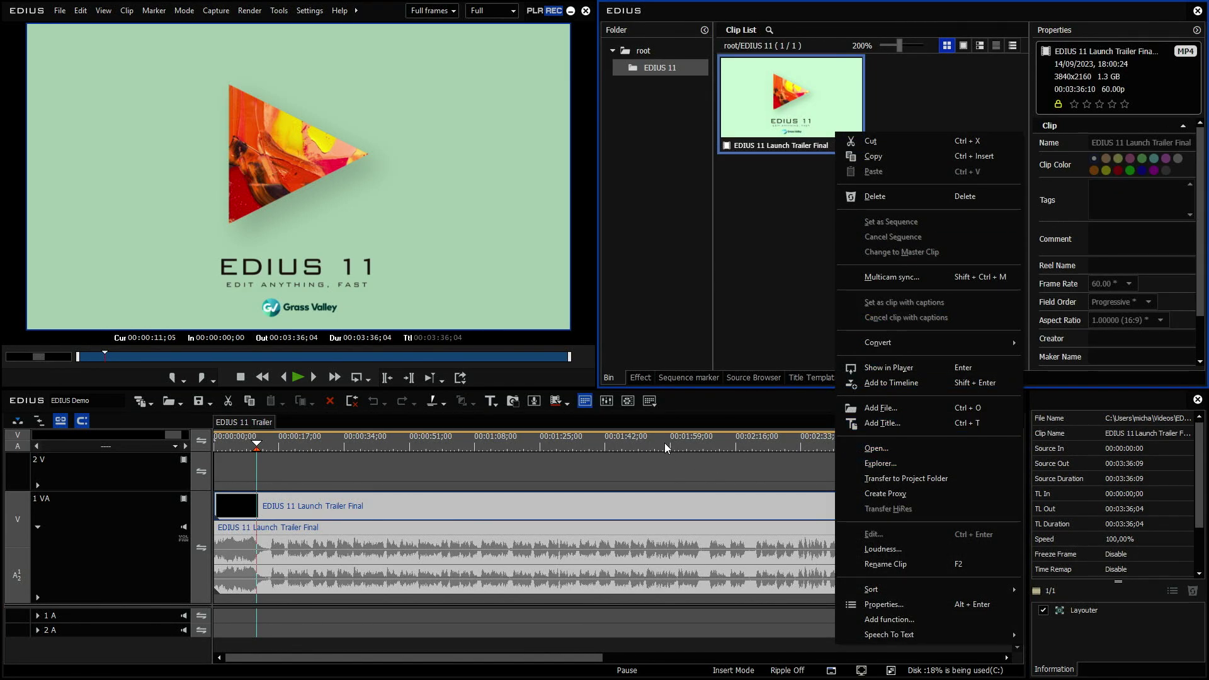
pyautogui.click(731, 304)
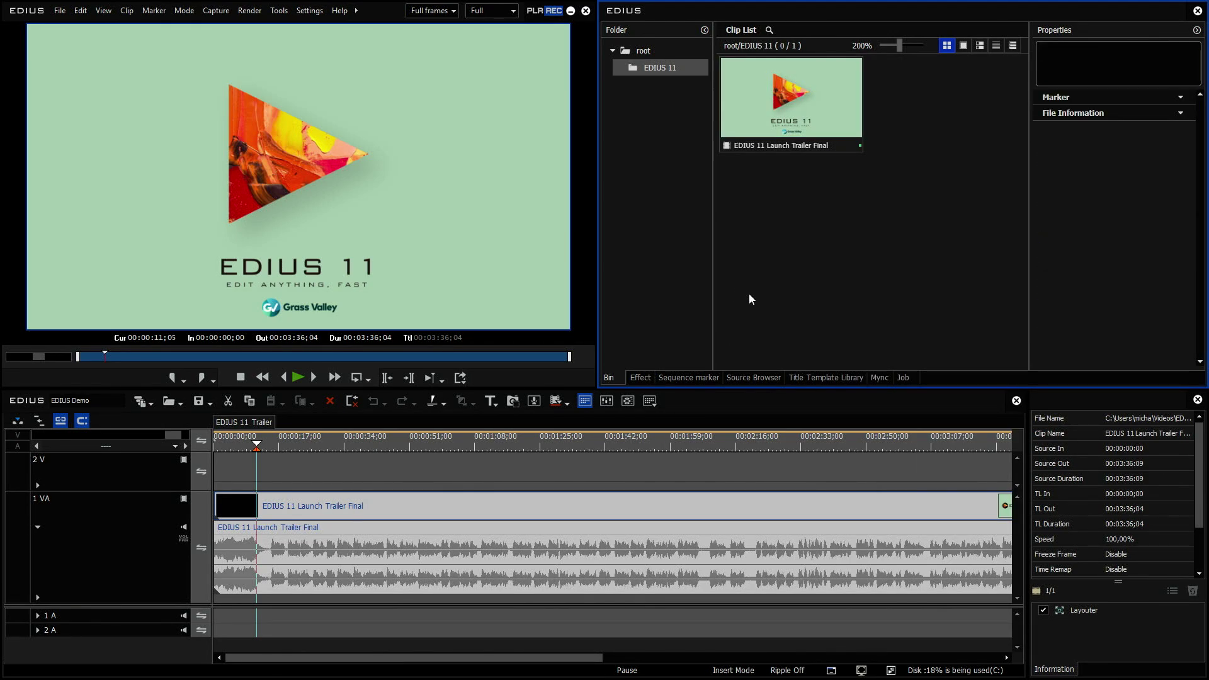
pyautogui.rightClick(768, 108)
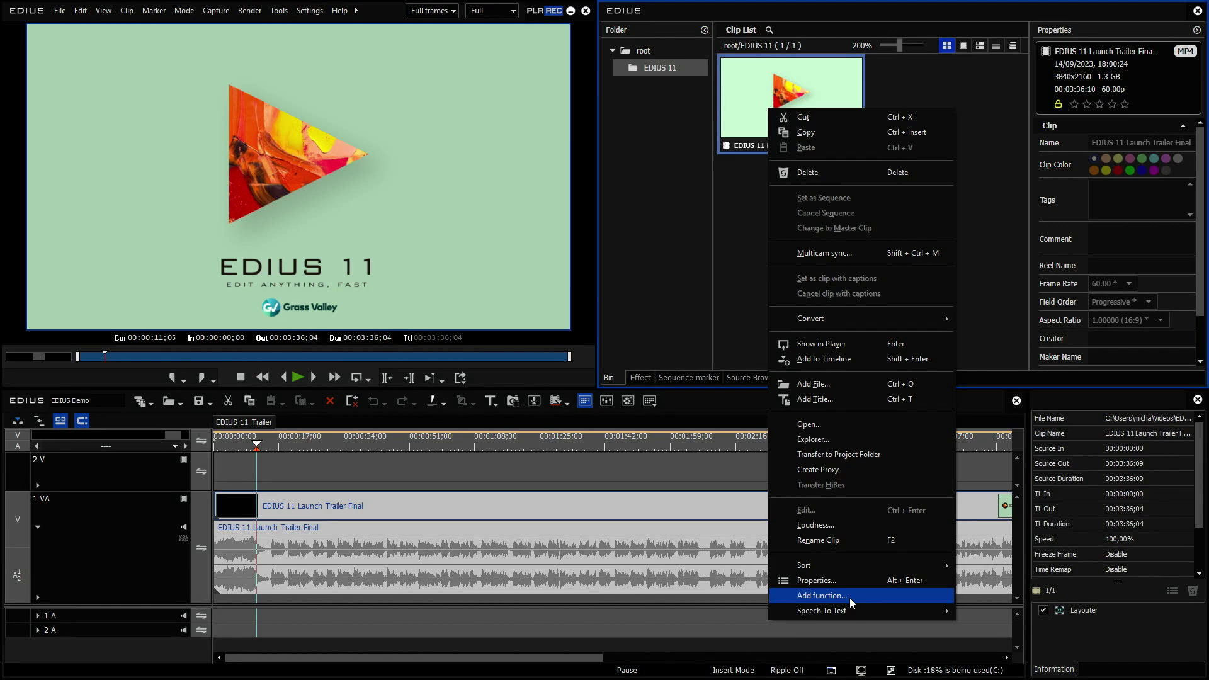
pyautogui.moveTo(848, 608)
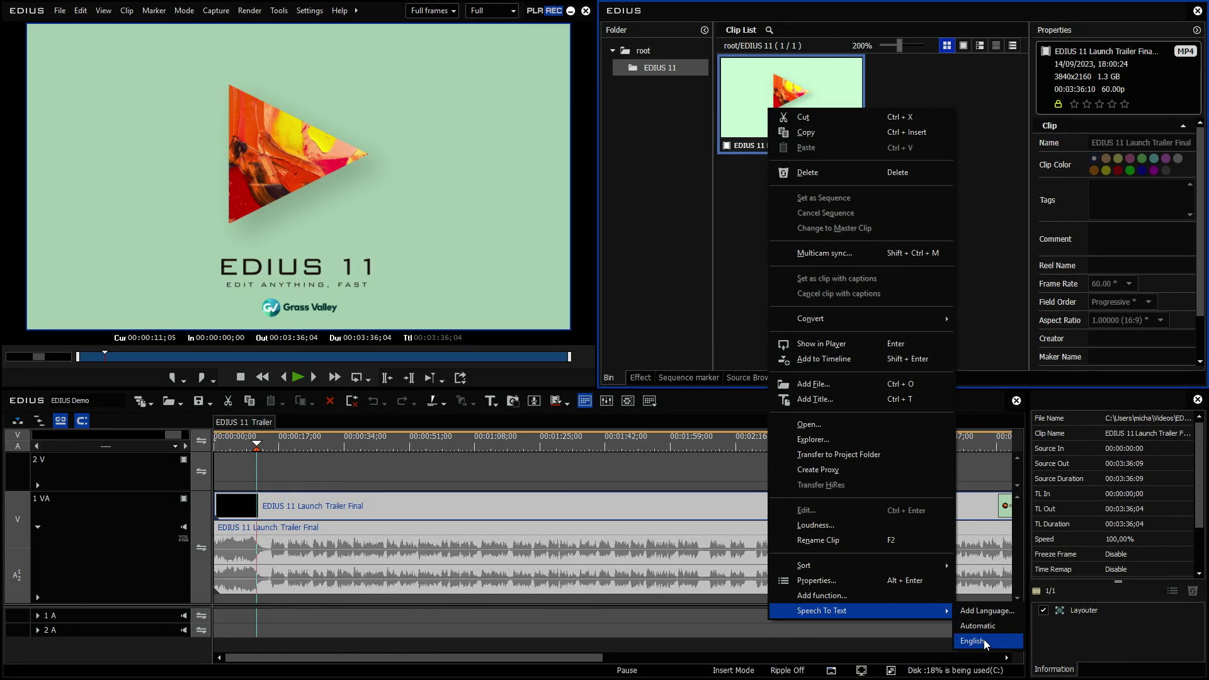
pyautogui.click(727, 251)
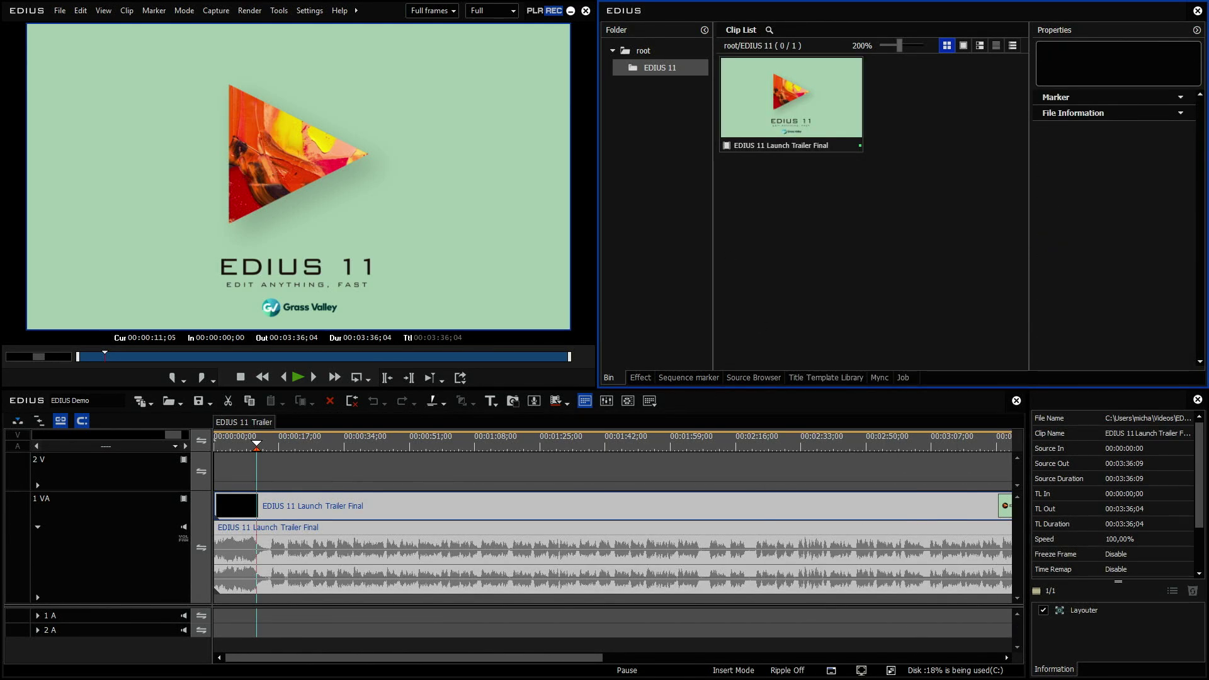
pyautogui.click(1044, 664)
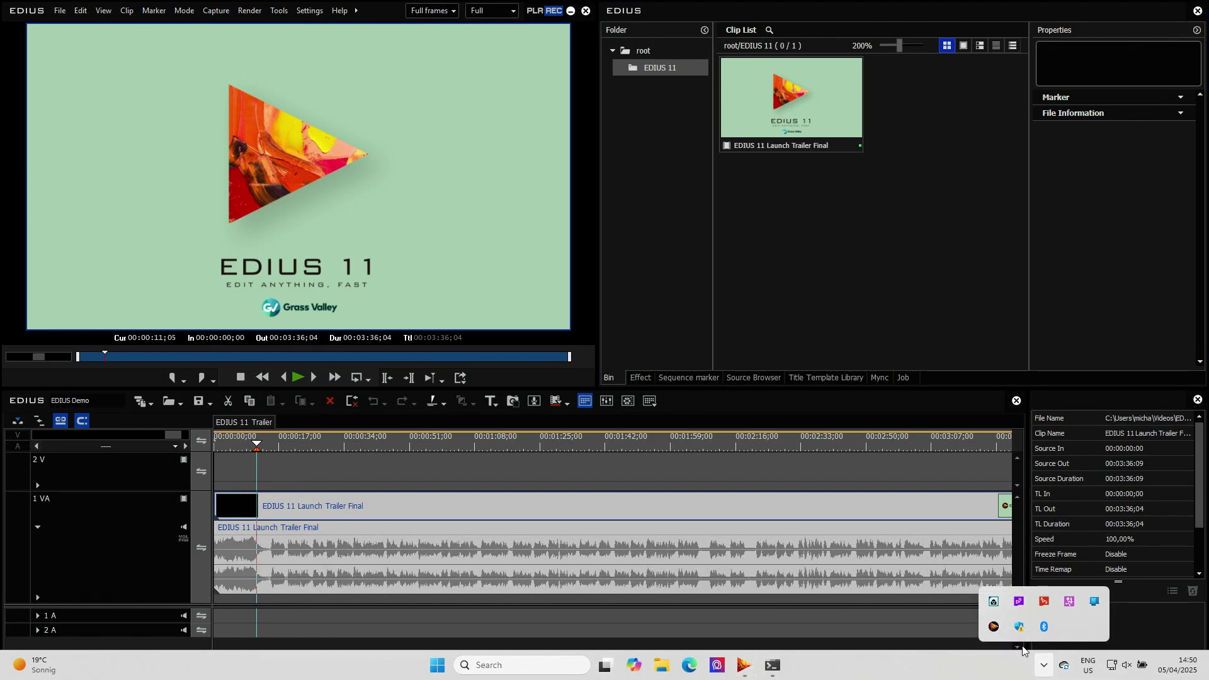
# Bring up the BAT Server Panel from the EDIUS.NET service and shift it right
pyautogui.rightClick(994, 627)
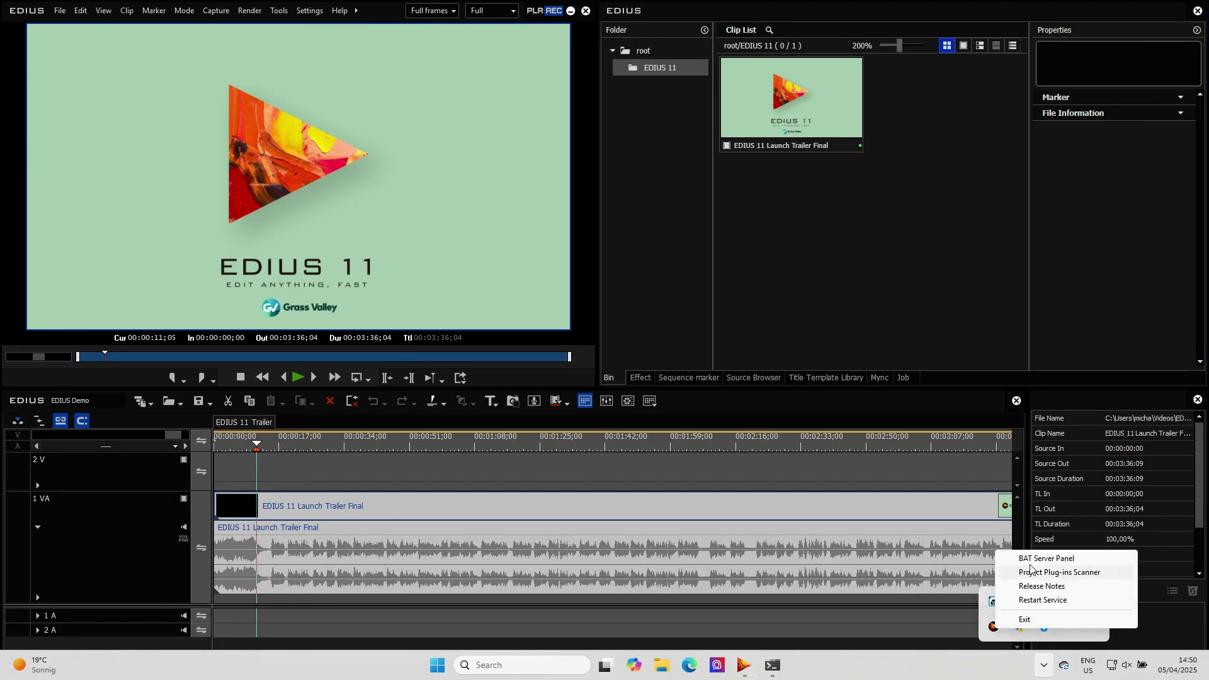
pyautogui.click(1081, 558)
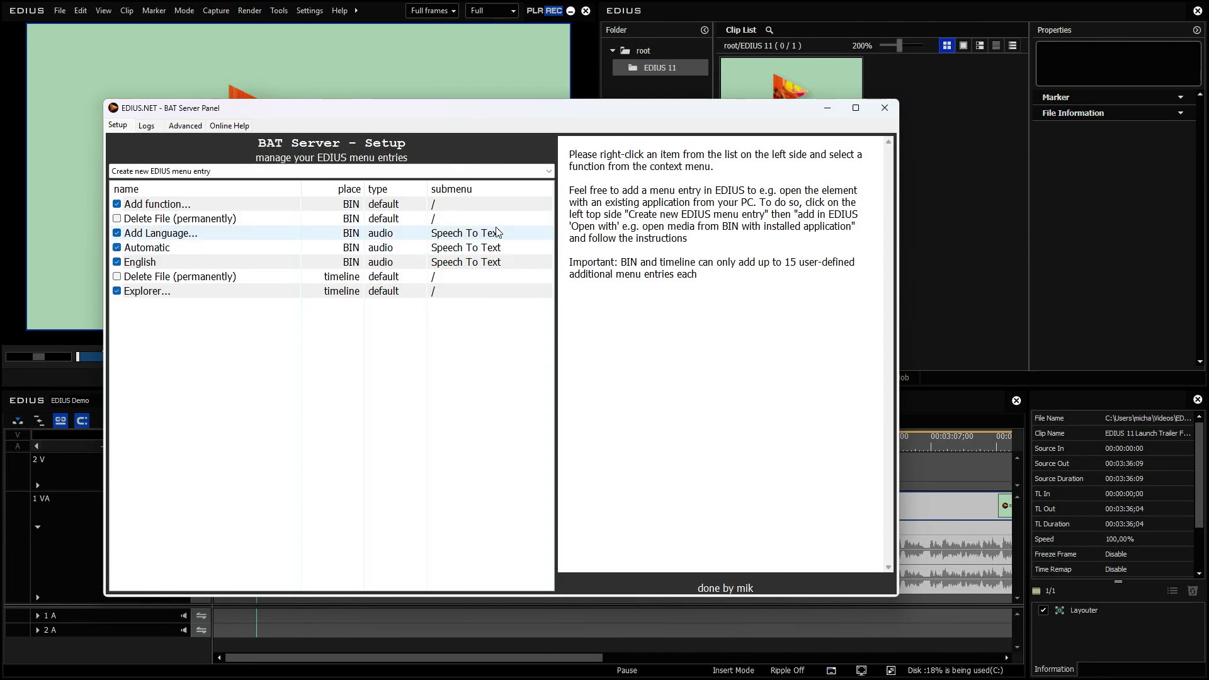
pyautogui.moveTo(445, 110); pyautogui.dragTo(505, 112)
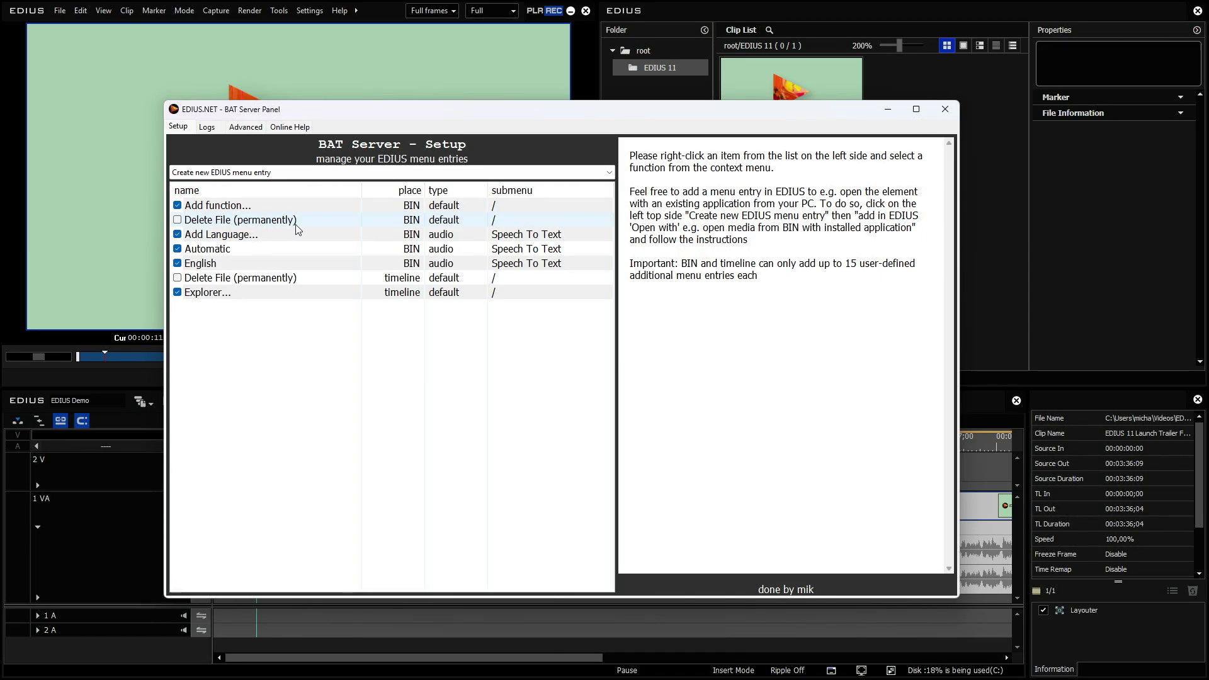
# Enable BIN Delete File (permanently), verify it in the bin clip menu, then disable it
pyautogui.click(177, 220)
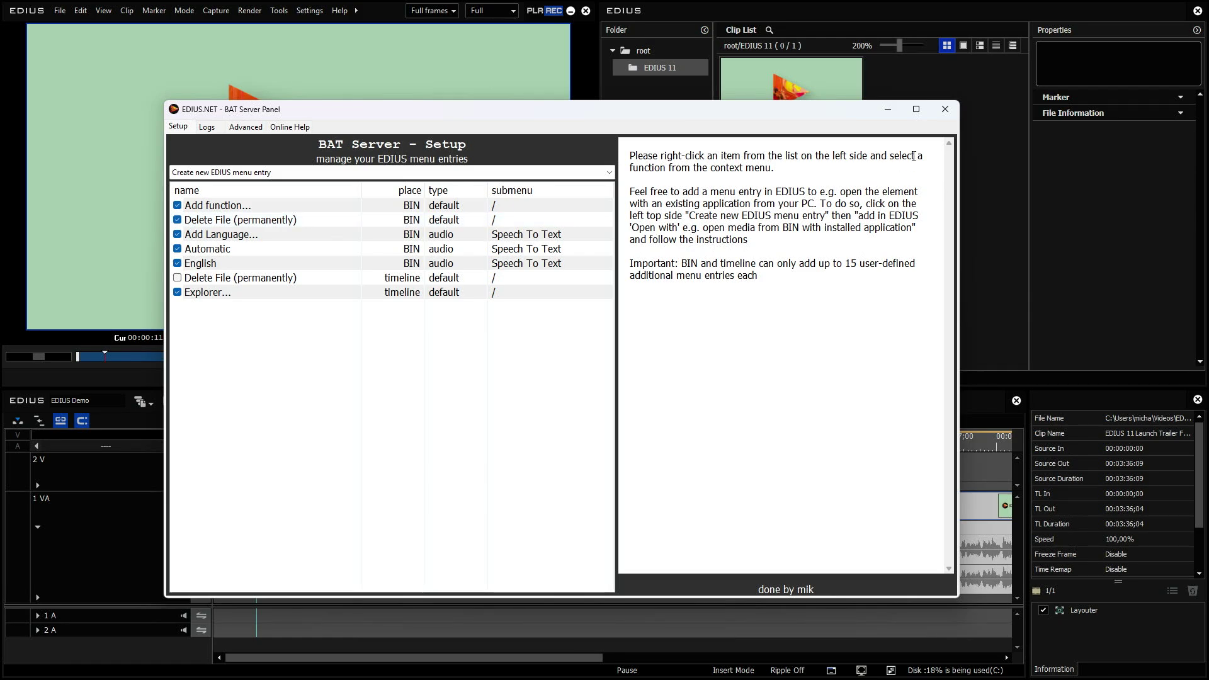
pyautogui.click(885, 113)
pyautogui.rightClick(795, 113)
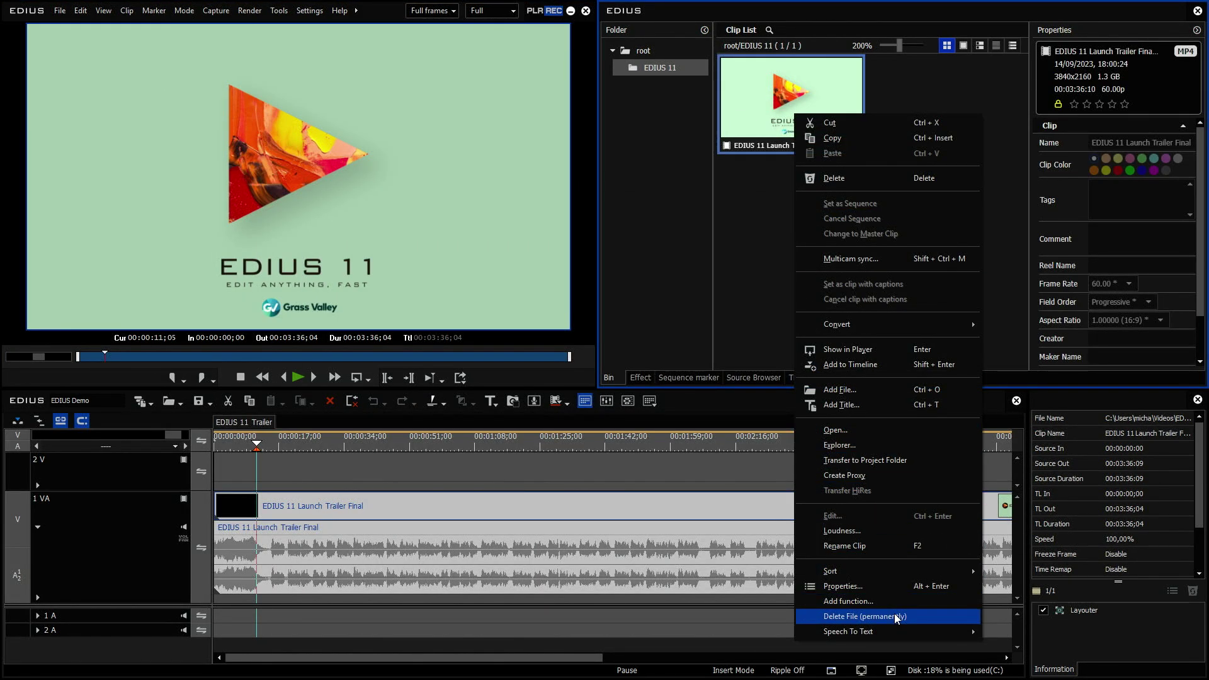
pyautogui.click(786, 674)
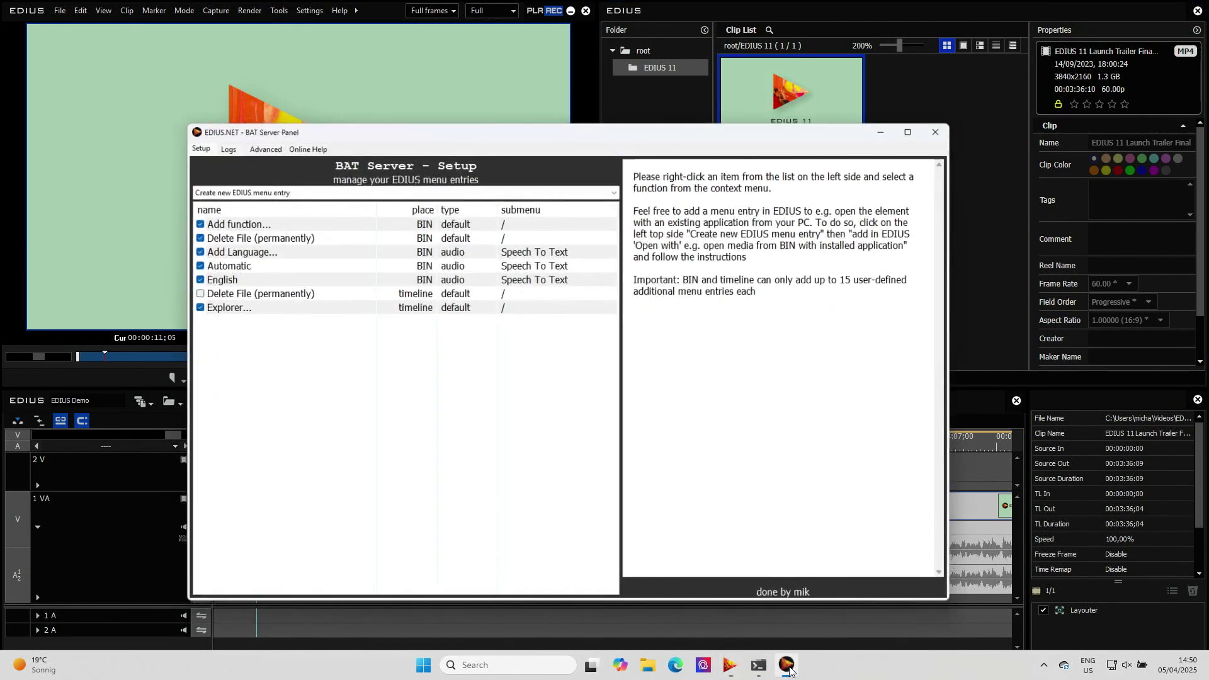
pyautogui.click(177, 219)
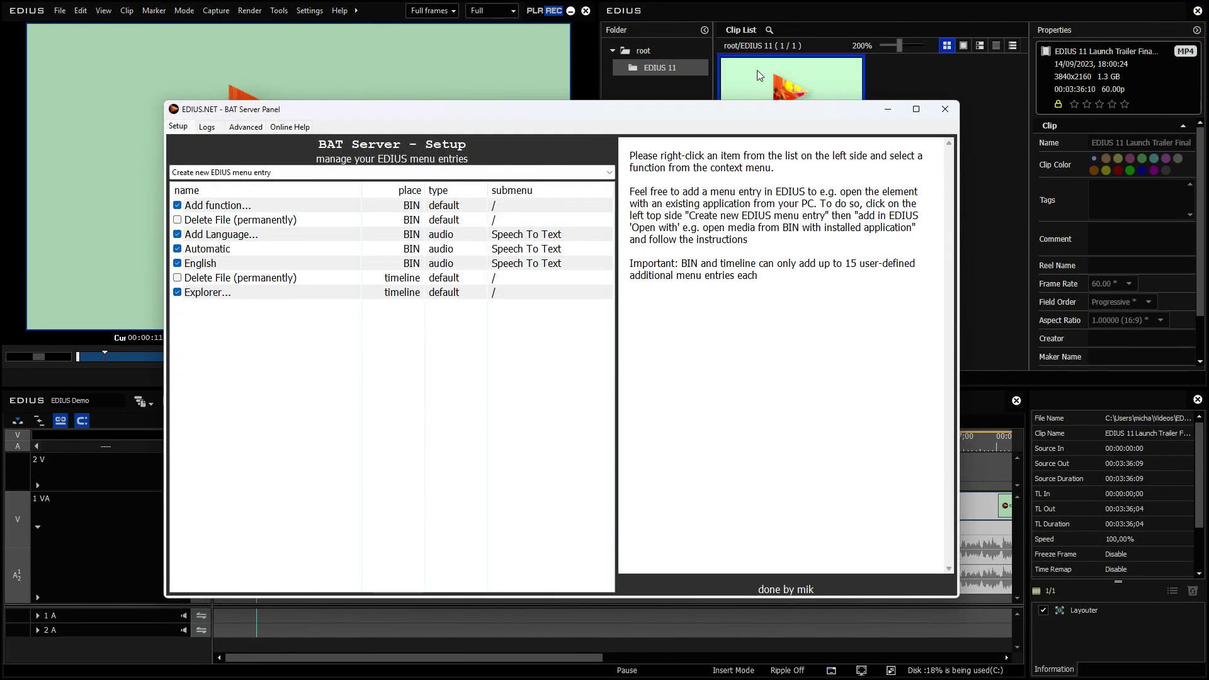
pyautogui.rightClick(780, 70)
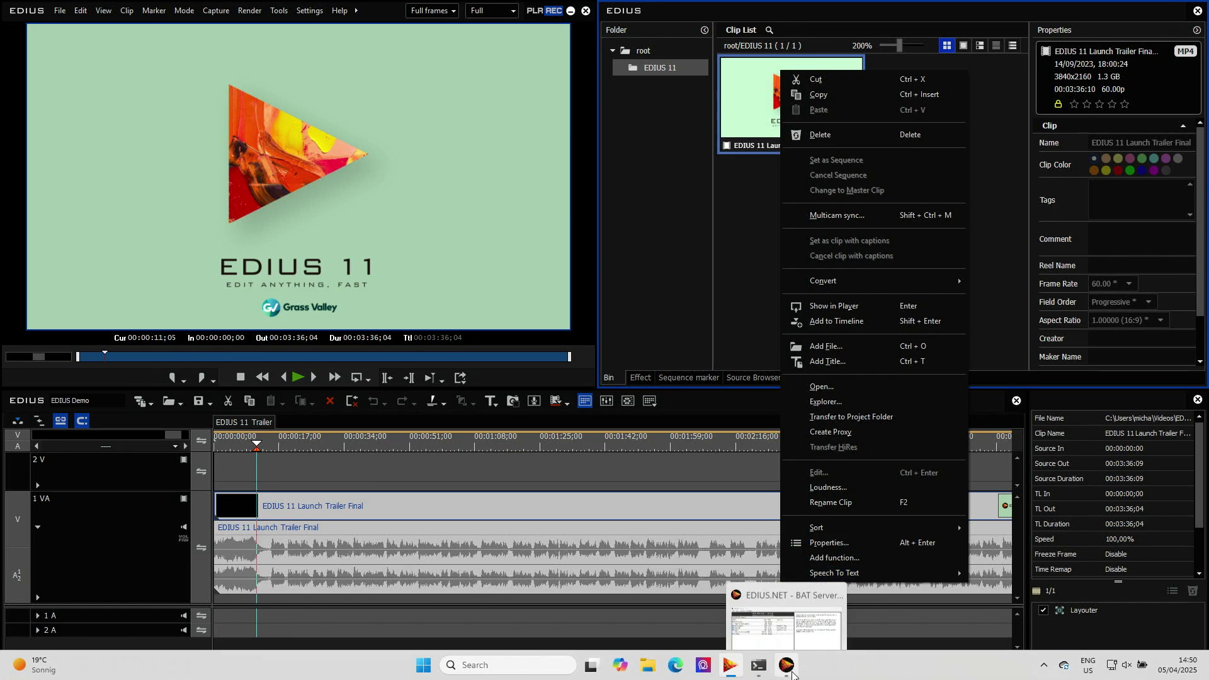
pyautogui.click(786, 669)
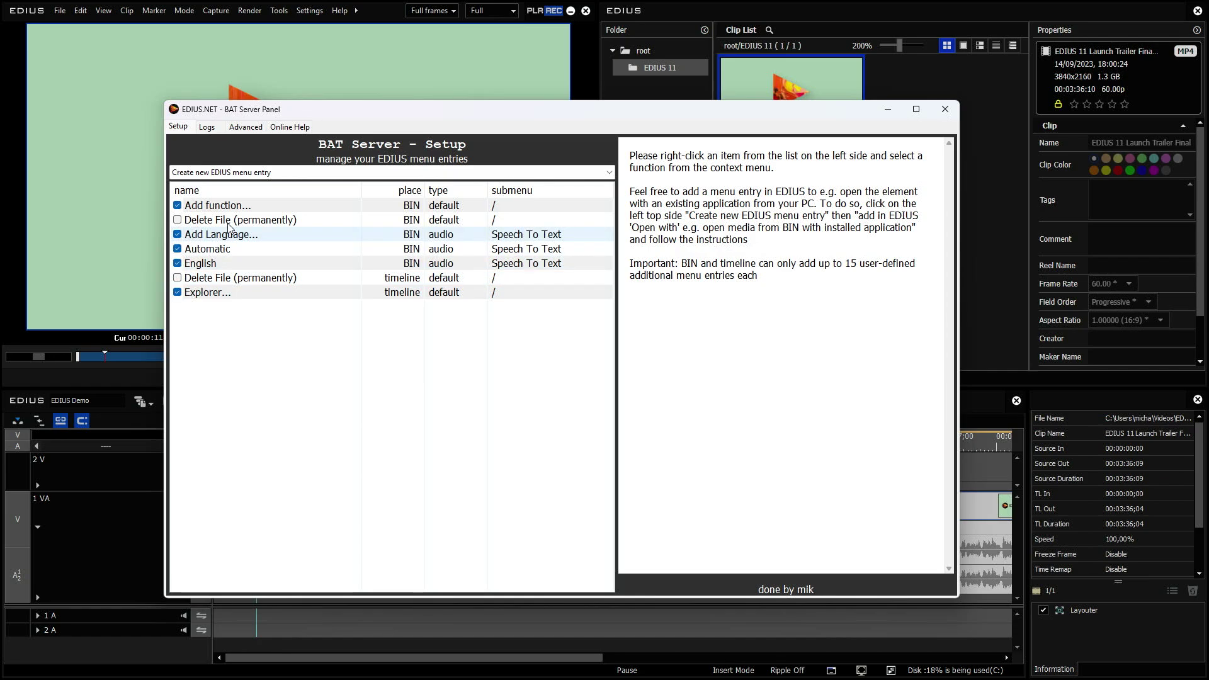
pyautogui.click(281, 174)
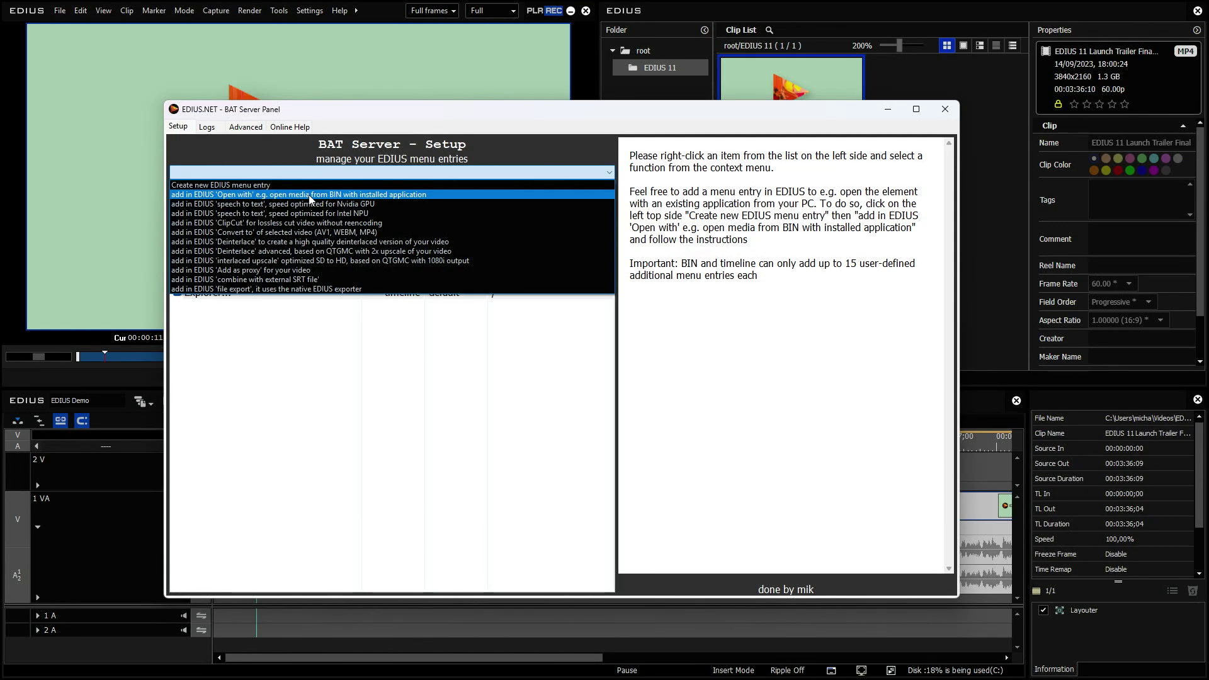
# Create an 'add in EDIUS Open with' entry, default type, using MediaInfo.exe, placed in BIN
pyautogui.click(435, 197)
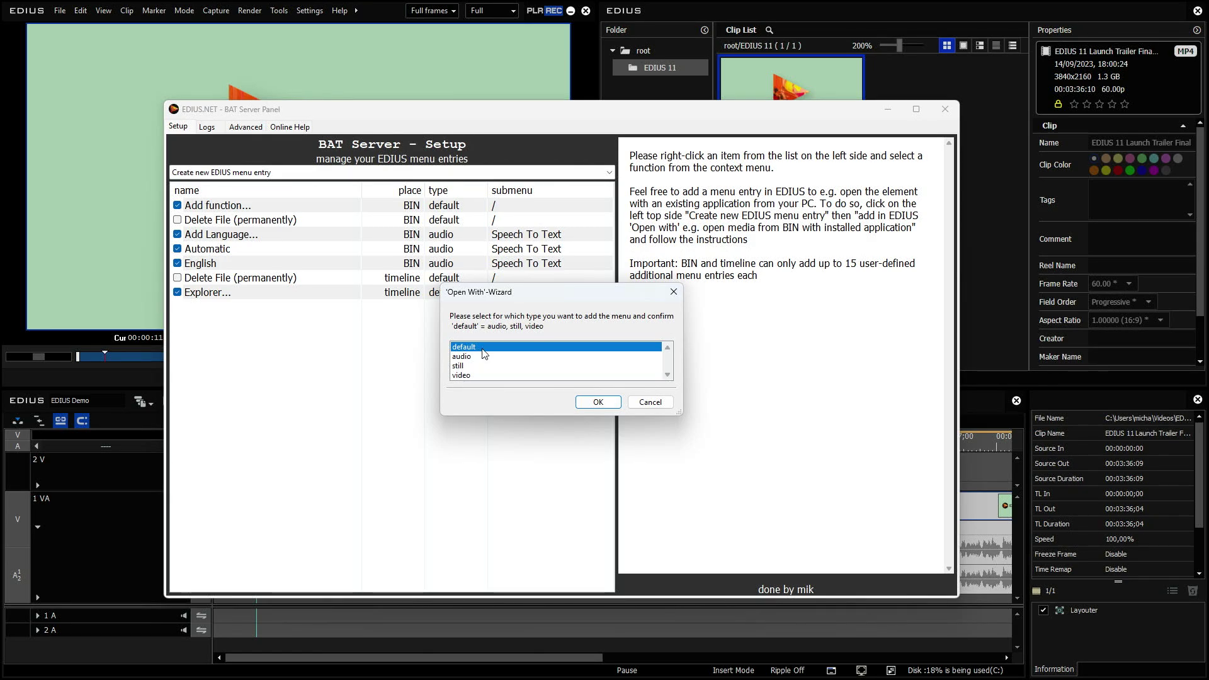
pyautogui.click(598, 405)
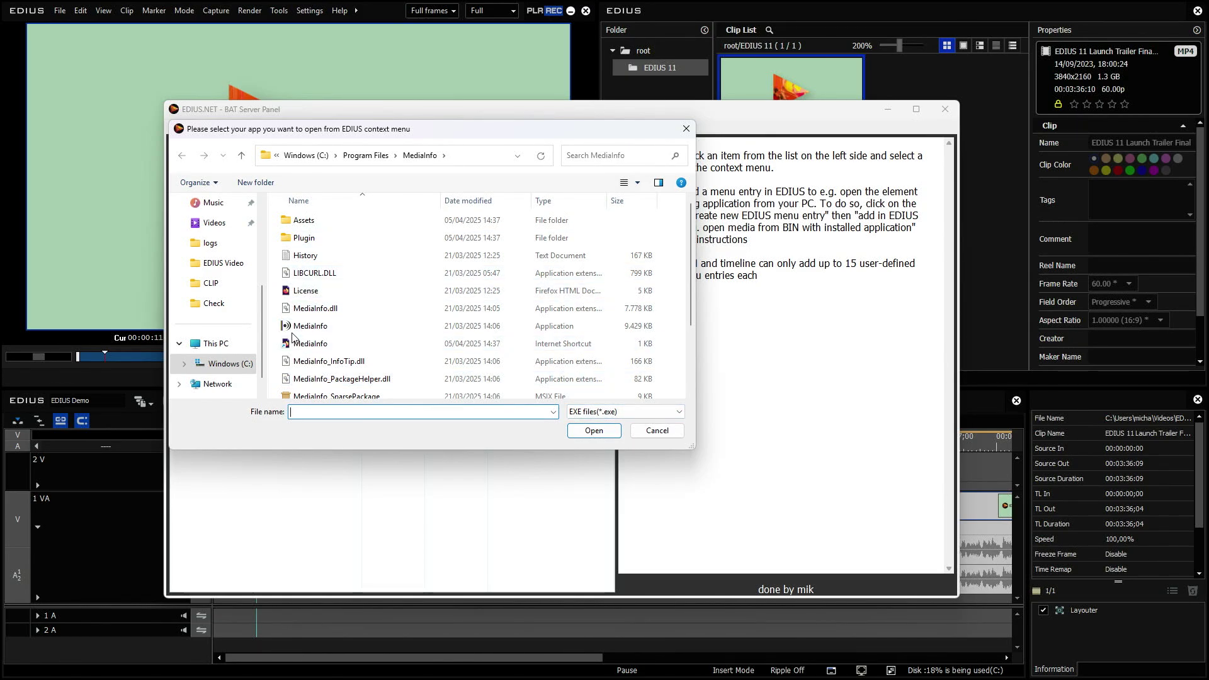
pyautogui.click(311, 326)
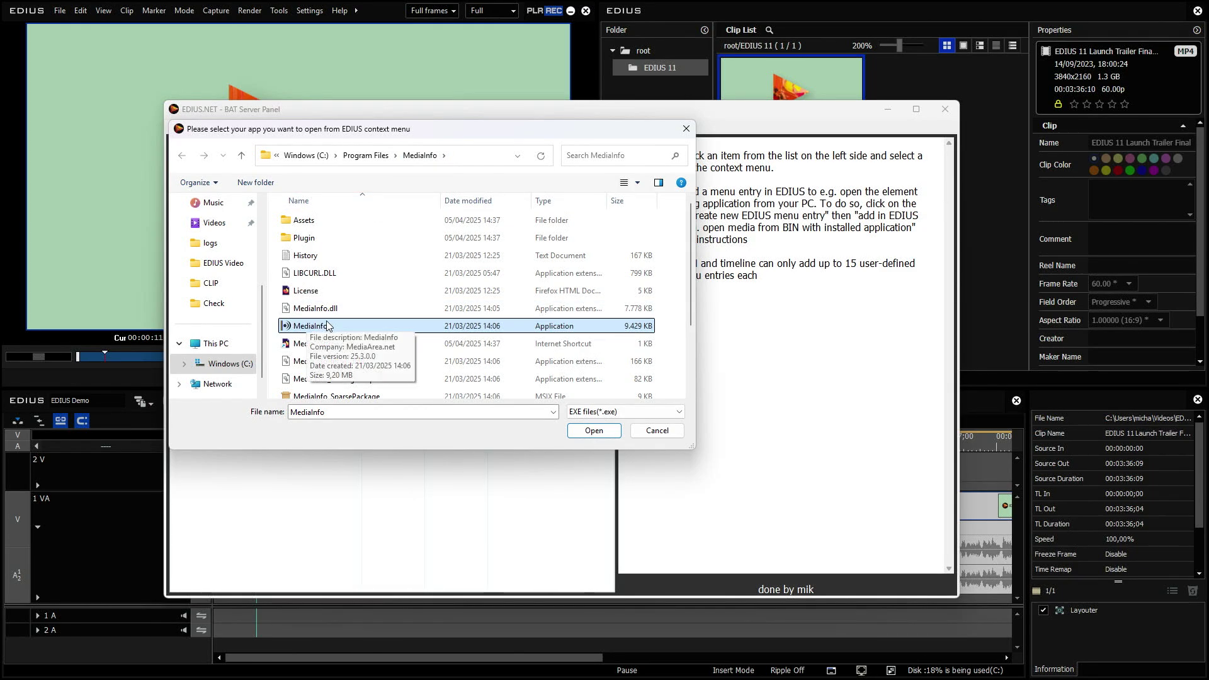
pyautogui.click(593, 432)
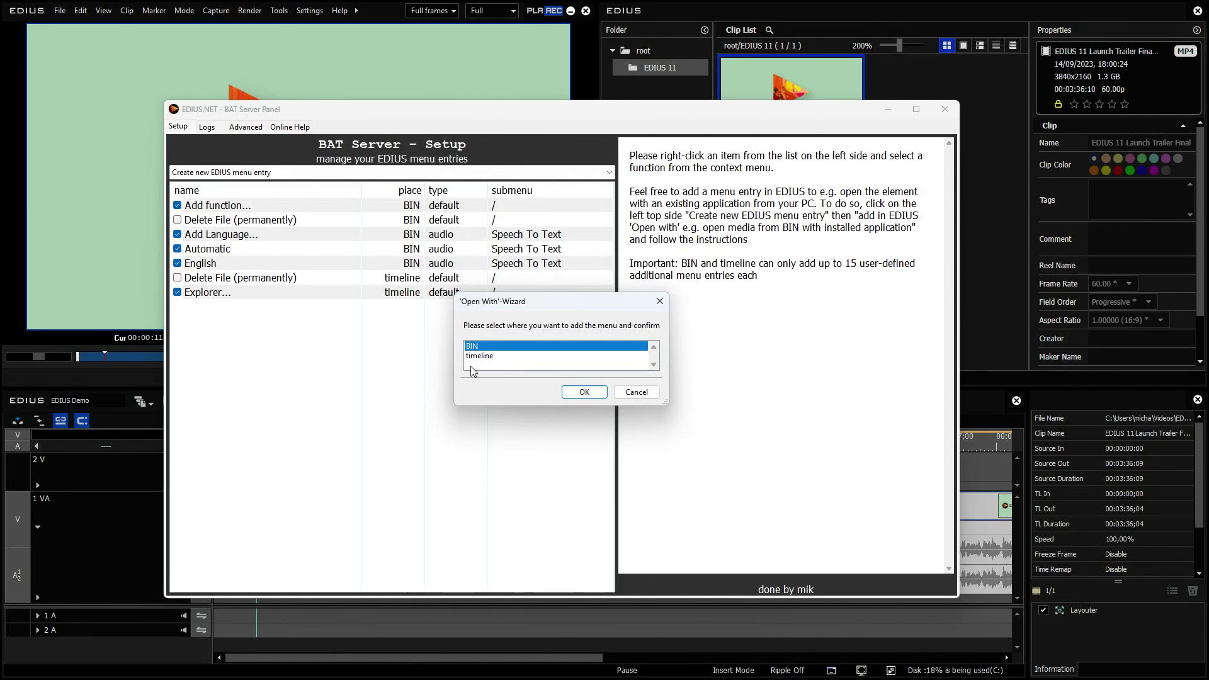
pyautogui.click(476, 355)
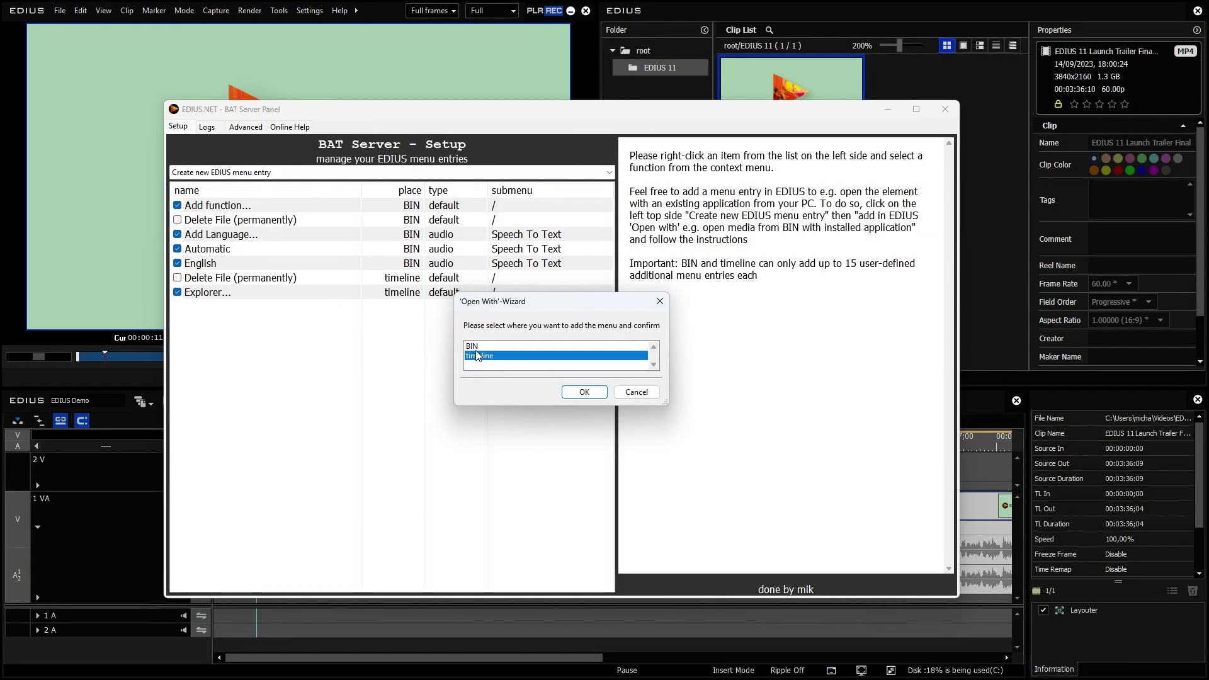
pyautogui.click(474, 347)
# Rename the BAT entry from 'Open With MediaInfo' to 'more Mediainfo' and confirm it
pyautogui.click(588, 391)
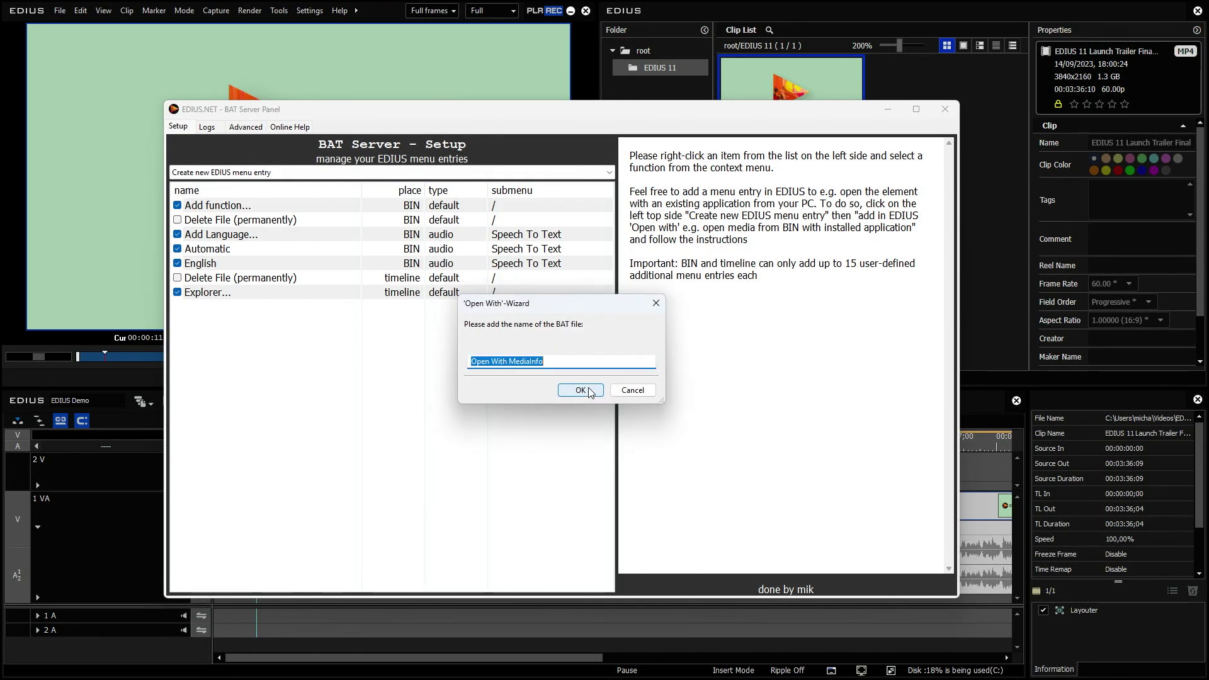
pyautogui.click(557, 362)
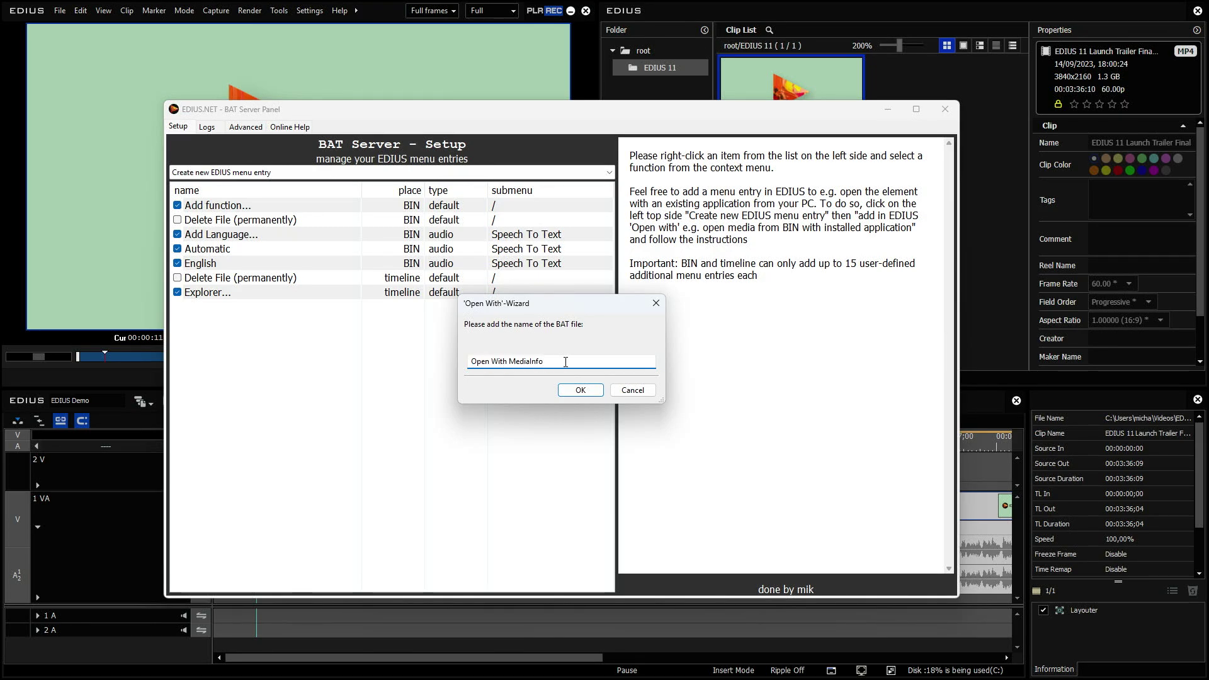
pyautogui.hotkey('ctrl', 'a')
pyautogui.write('G')
pyautogui.write('more Media')
pyautogui.write('info')
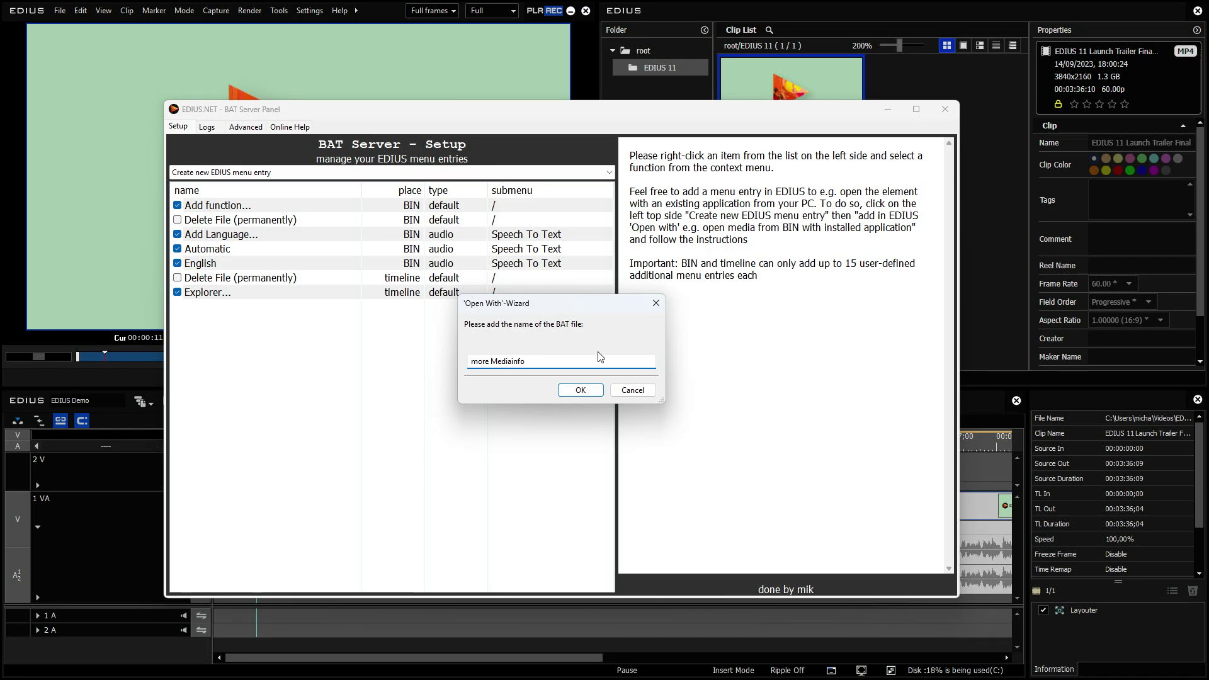
pyautogui.click(579, 391)
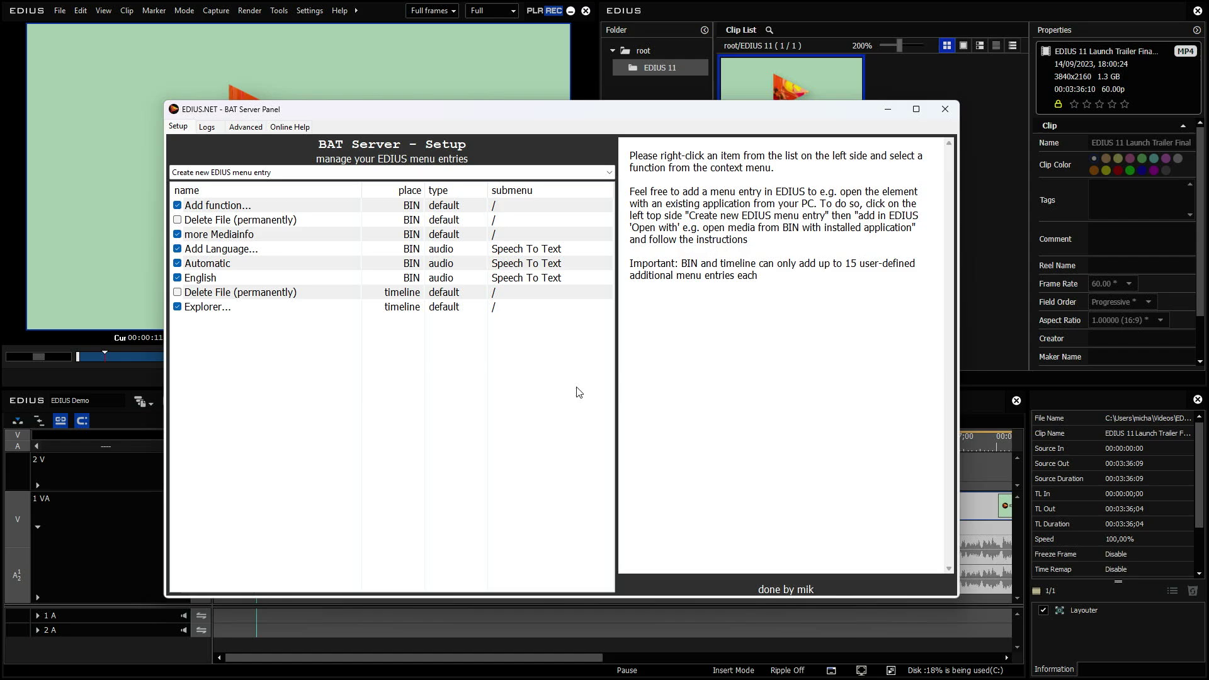
pyautogui.rightClick(833, 82)
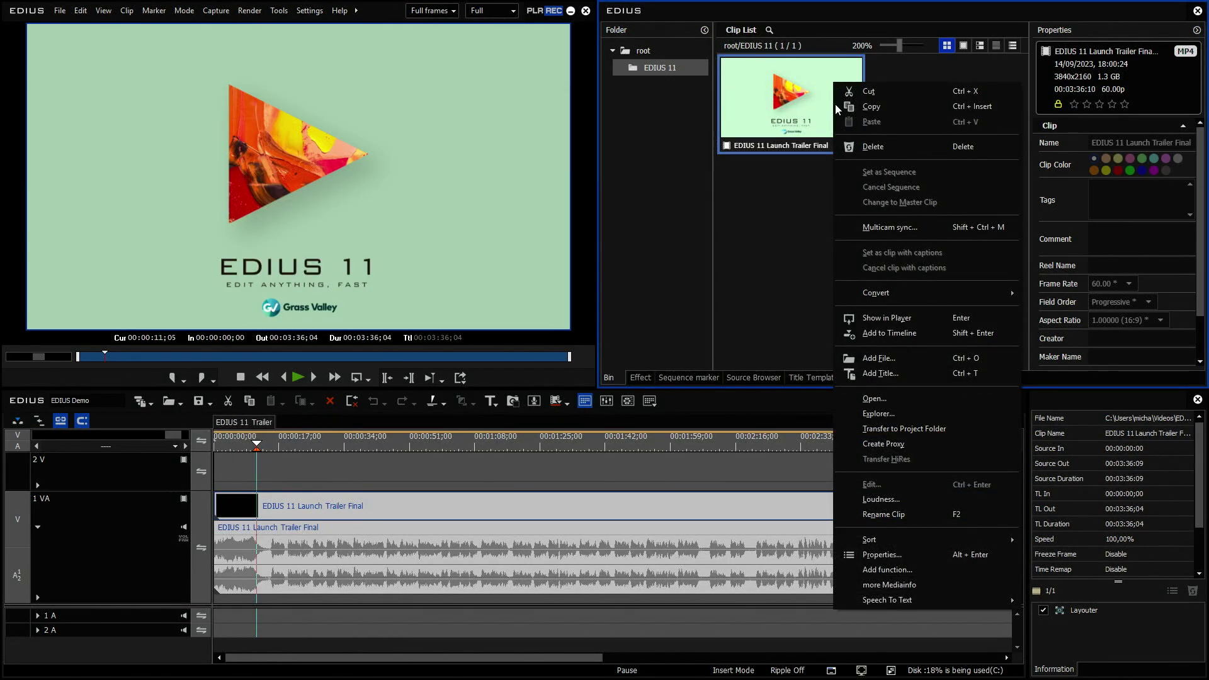
# Show the trailer's MediaInfo details (MPEG-4, 1.22 GiB, 3840x2160 AVC, 60 fps), then close MediaInfo
pyautogui.click(928, 582)
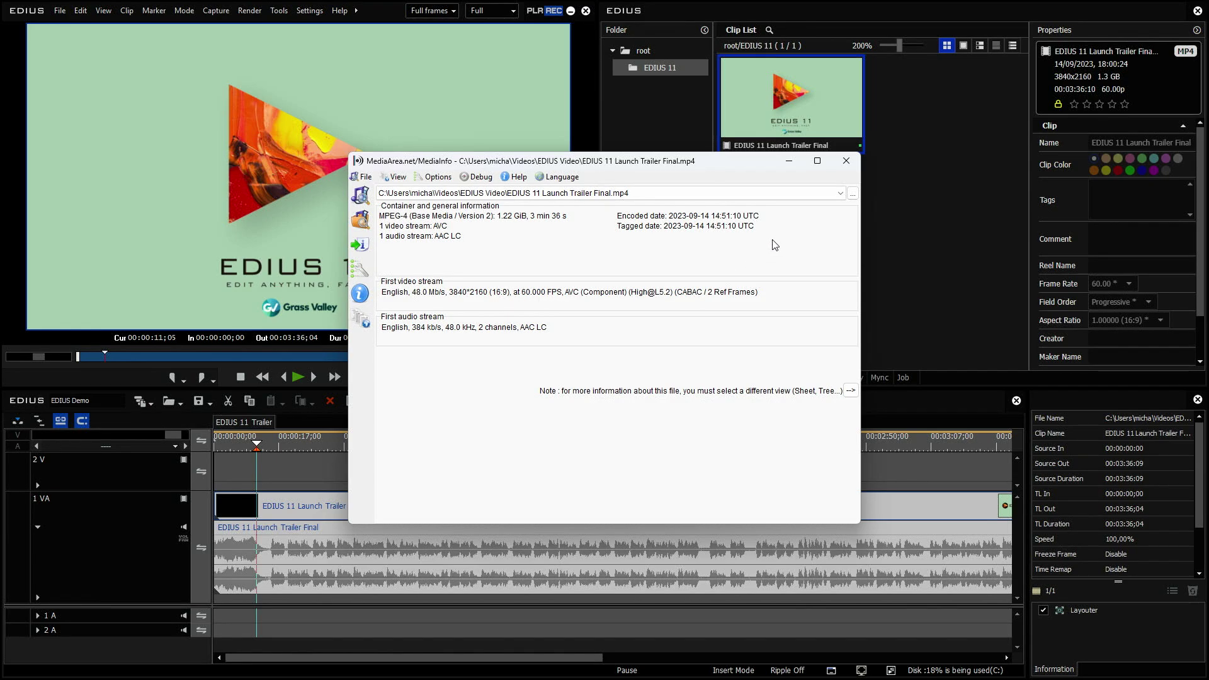
pyautogui.click(847, 161)
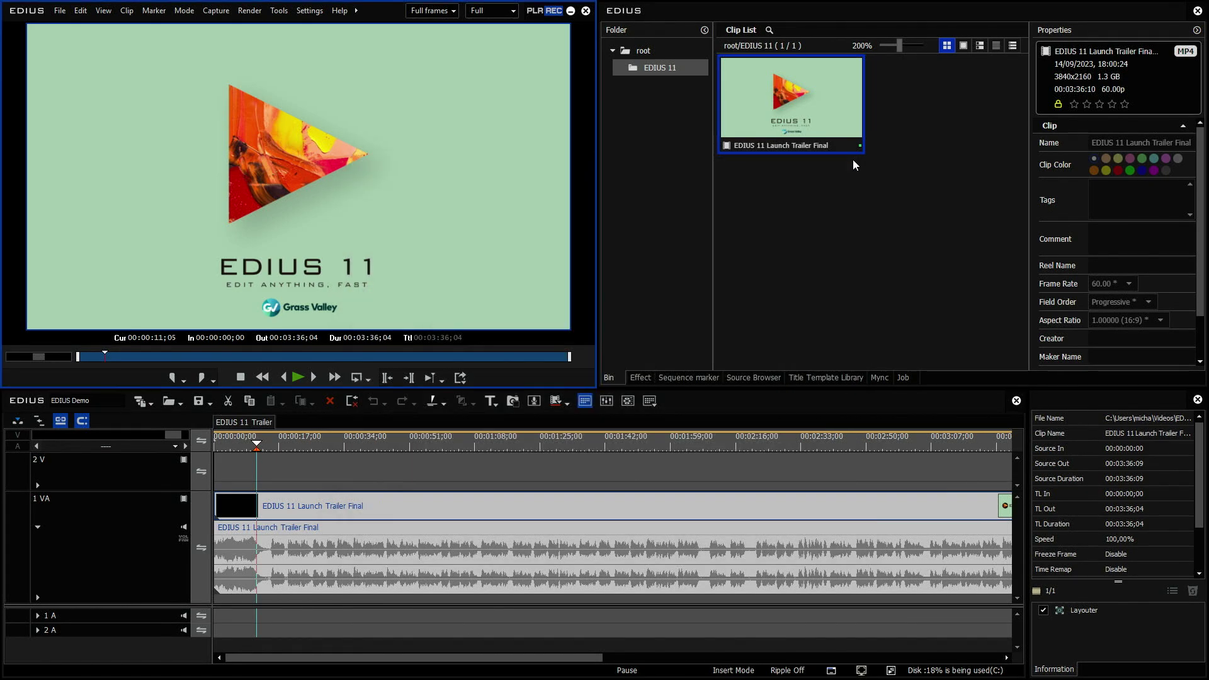
pyautogui.rightClick(774, 112)
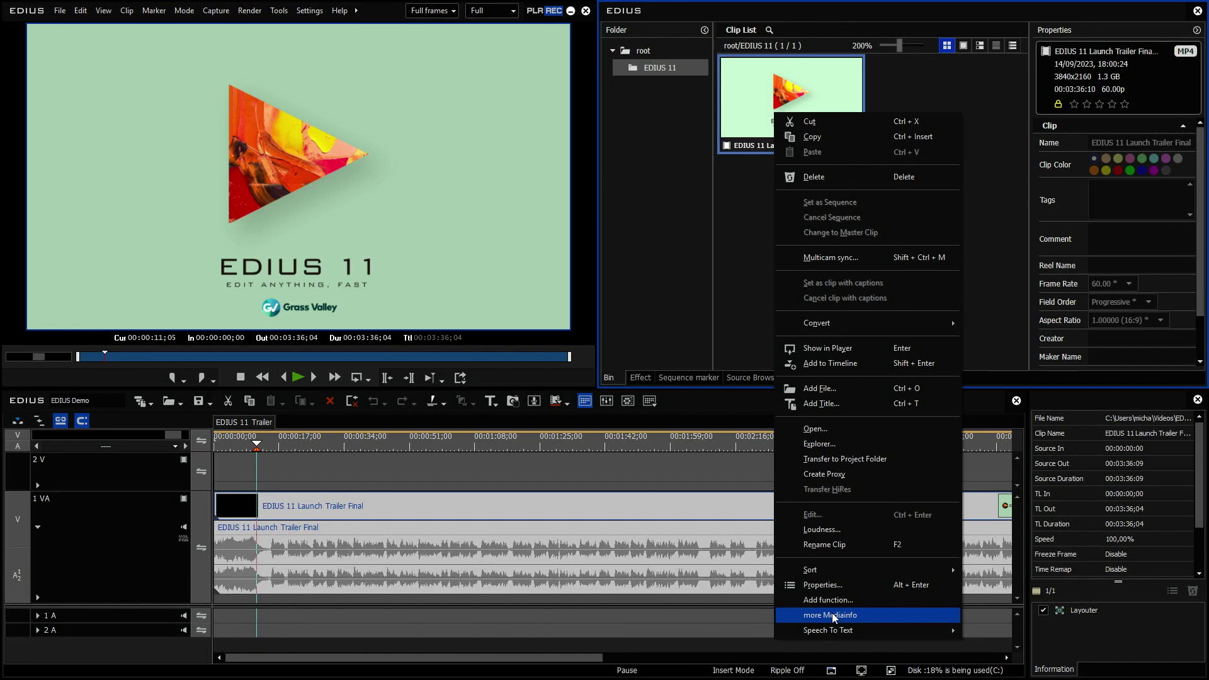
pyautogui.click(788, 668)
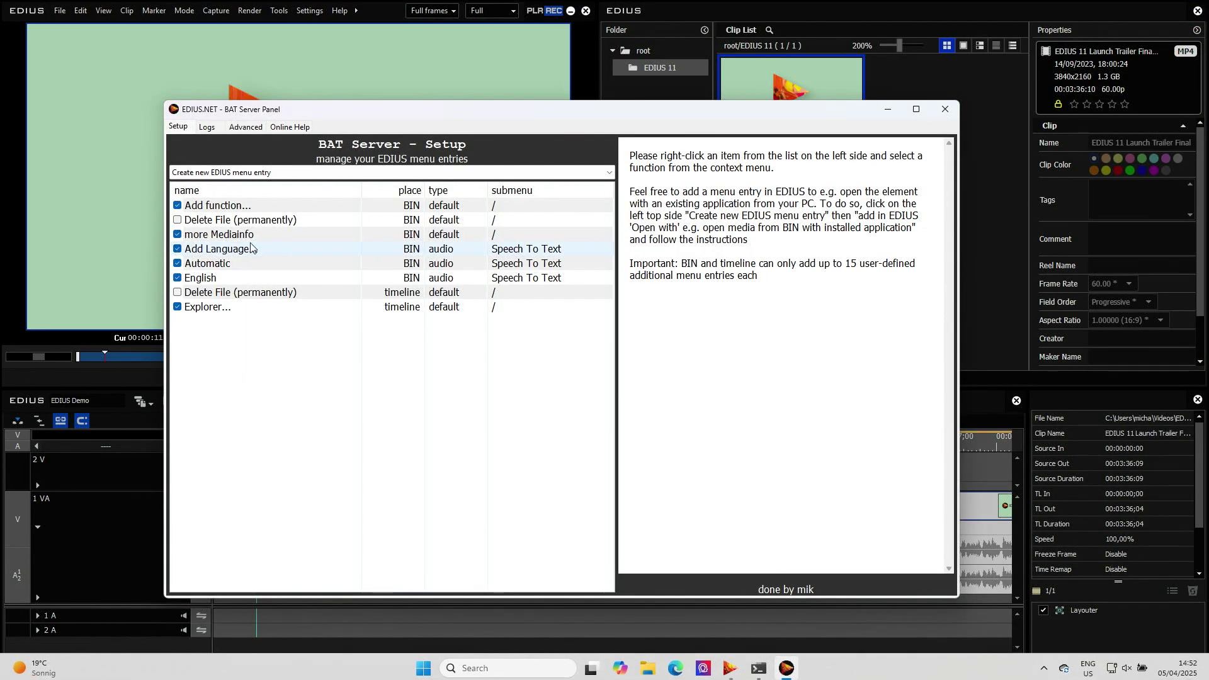
pyautogui.click(218, 235)
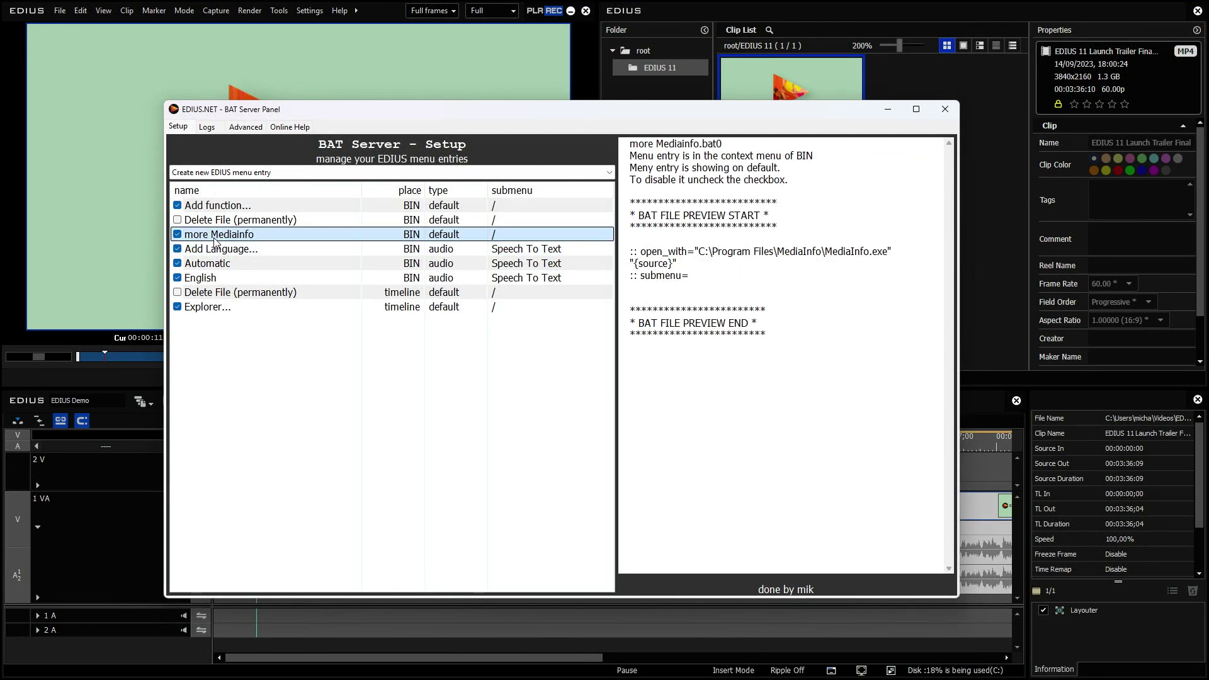
pyautogui.click(177, 235)
pyautogui.click(177, 234)
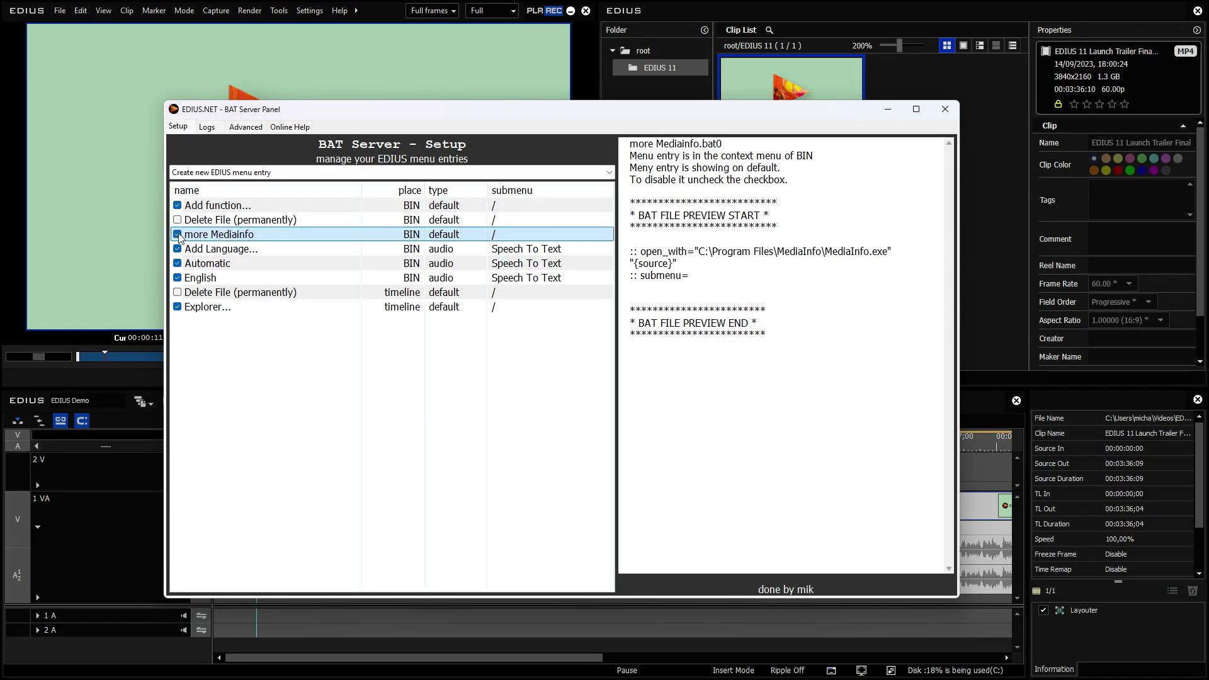
pyautogui.rightClick(207, 238)
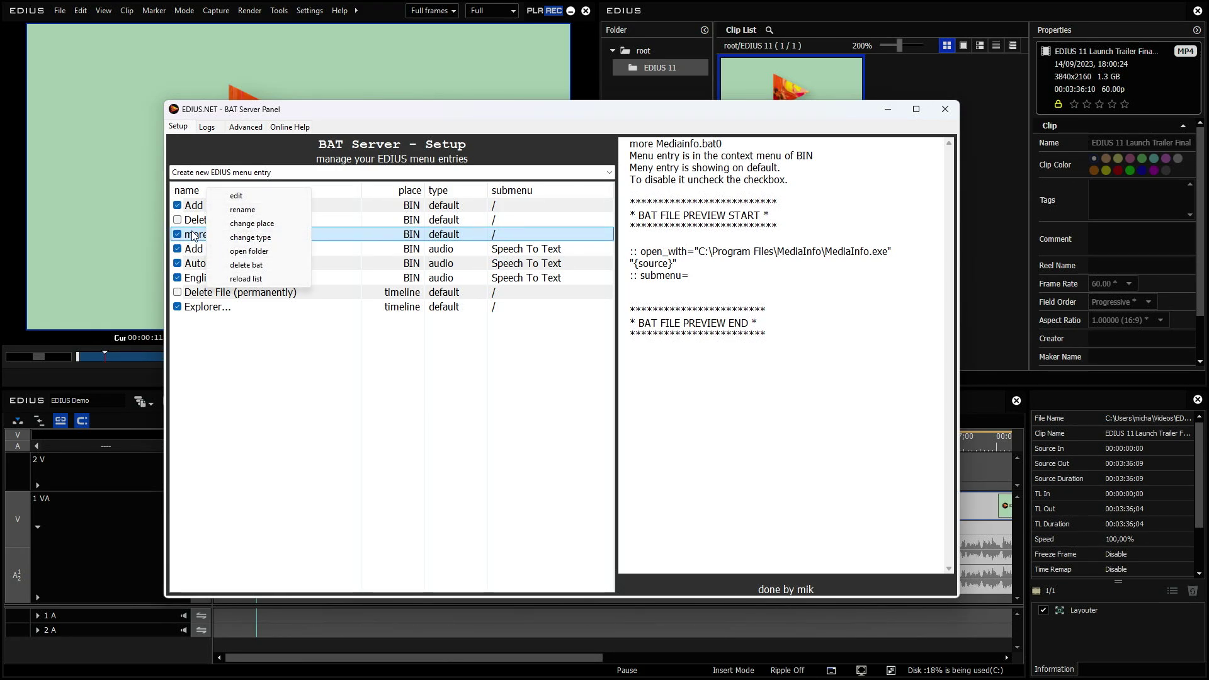
pyautogui.click(252, 279)
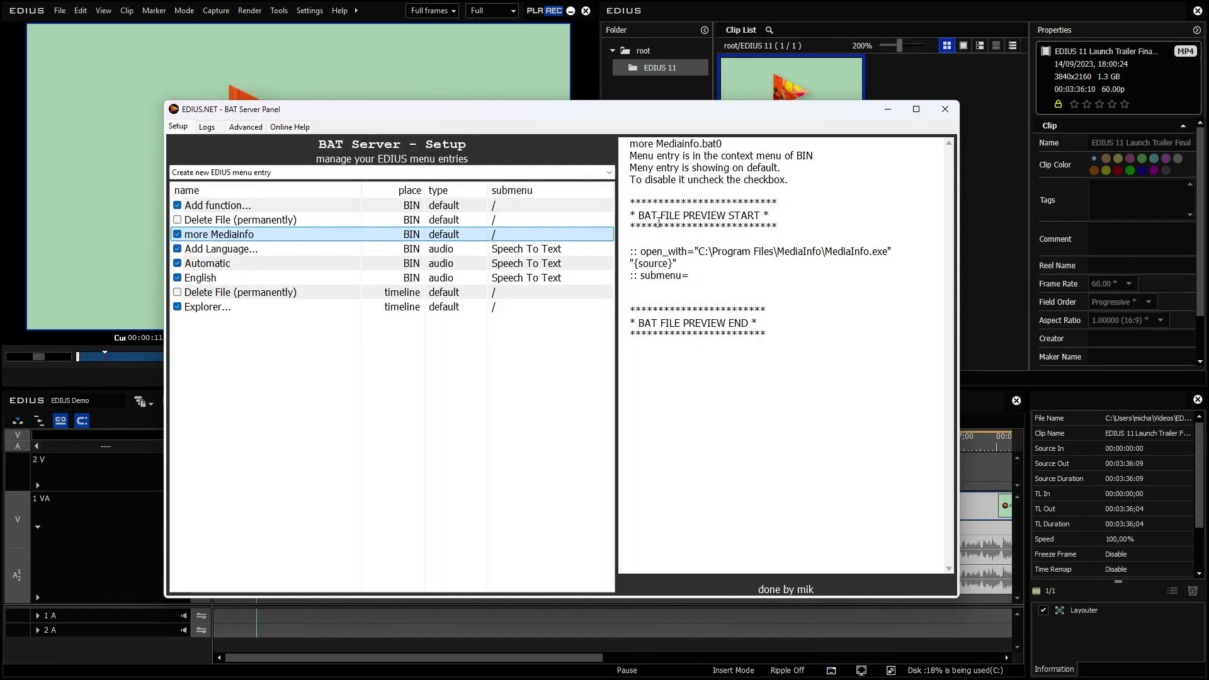
pyautogui.doubleClick(634, 252)
pyautogui.moveTo(638, 252); pyautogui.dragTo(889, 251)
pyautogui.click(691, 268)
pyautogui.moveTo(673, 266); pyautogui.dragTo(634, 264)
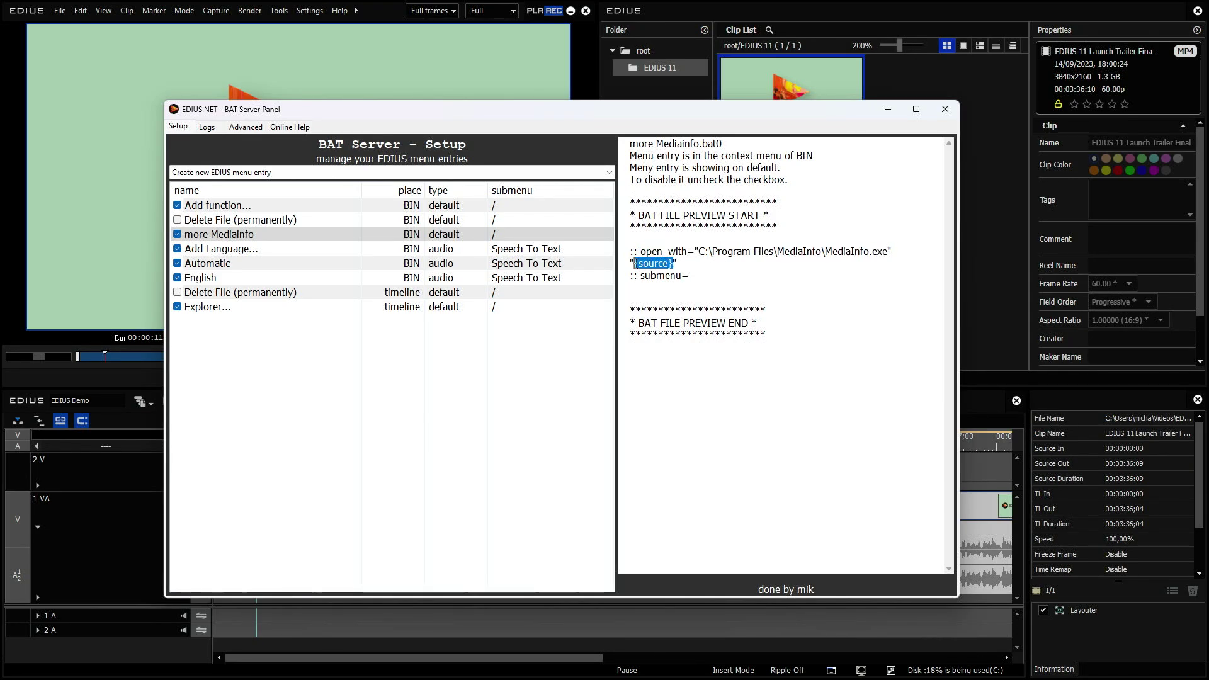
pyautogui.click(684, 266)
pyautogui.moveTo(643, 276); pyautogui.dragTo(690, 277)
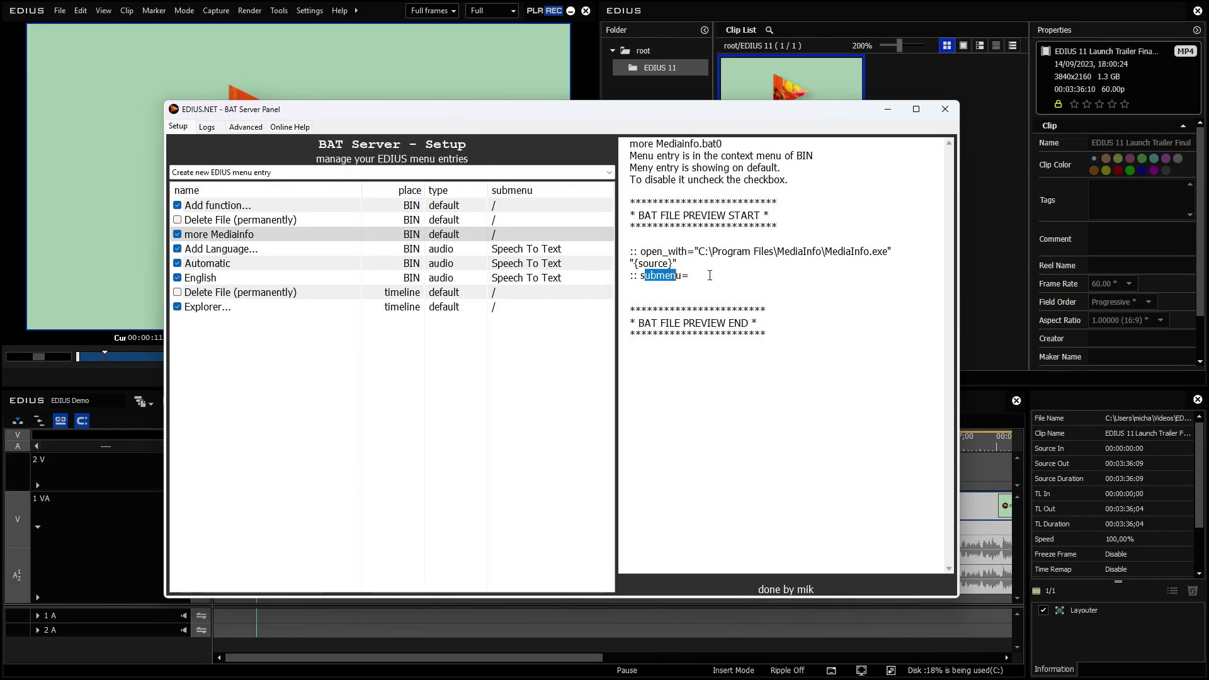
pyautogui.click(710, 275)
pyautogui.click(886, 113)
# Check the trailer clip's existing Speech To Text entries, then open the BAT Server Panel's new menu entry type list
pyautogui.rightClick(785, 112)
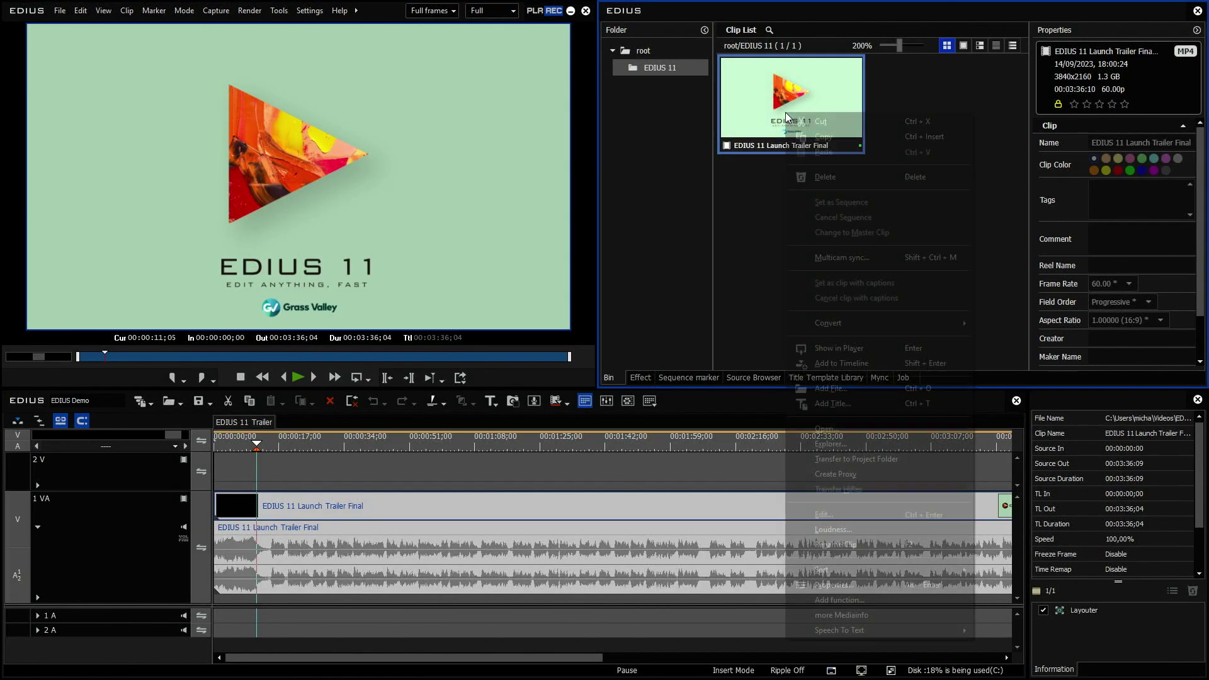
pyautogui.moveTo(842, 632)
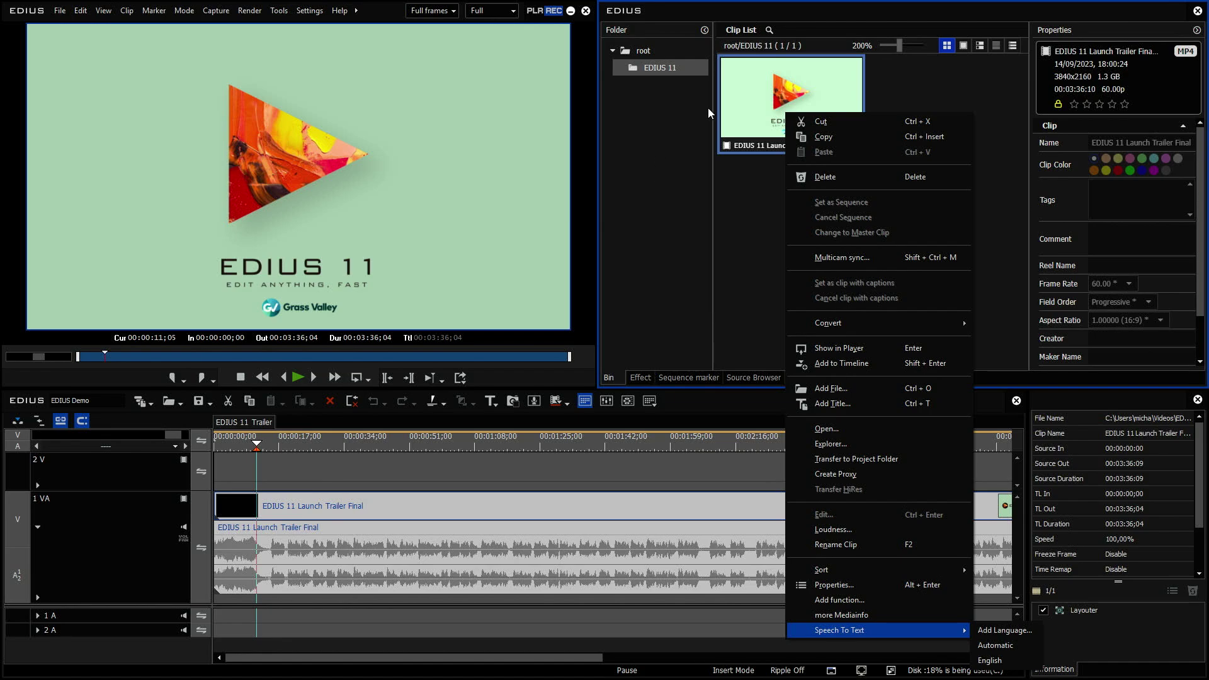
pyautogui.click(750, 99)
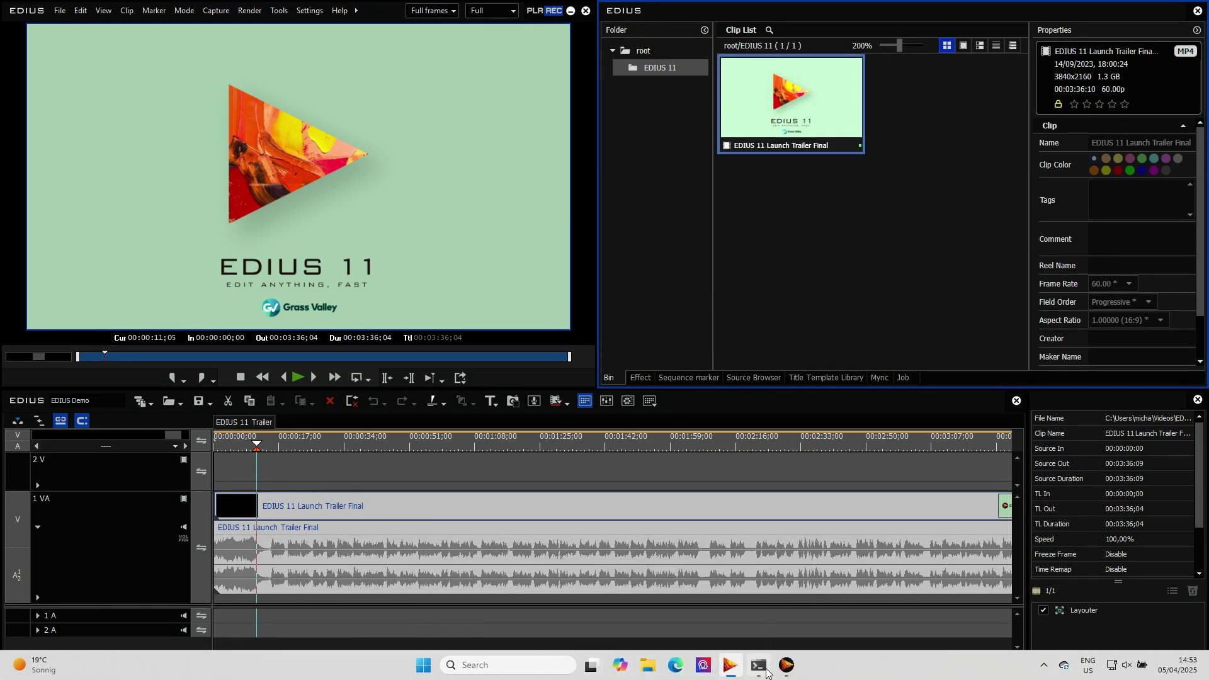
pyautogui.click(786, 668)
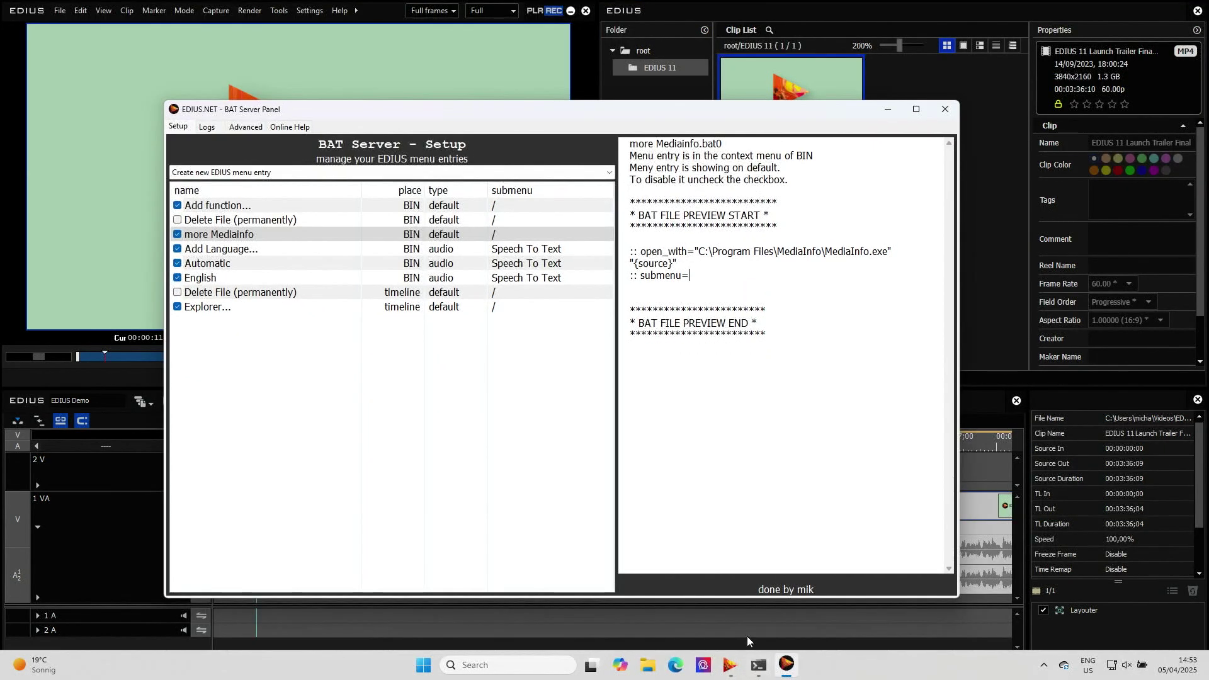
pyautogui.click(271, 172)
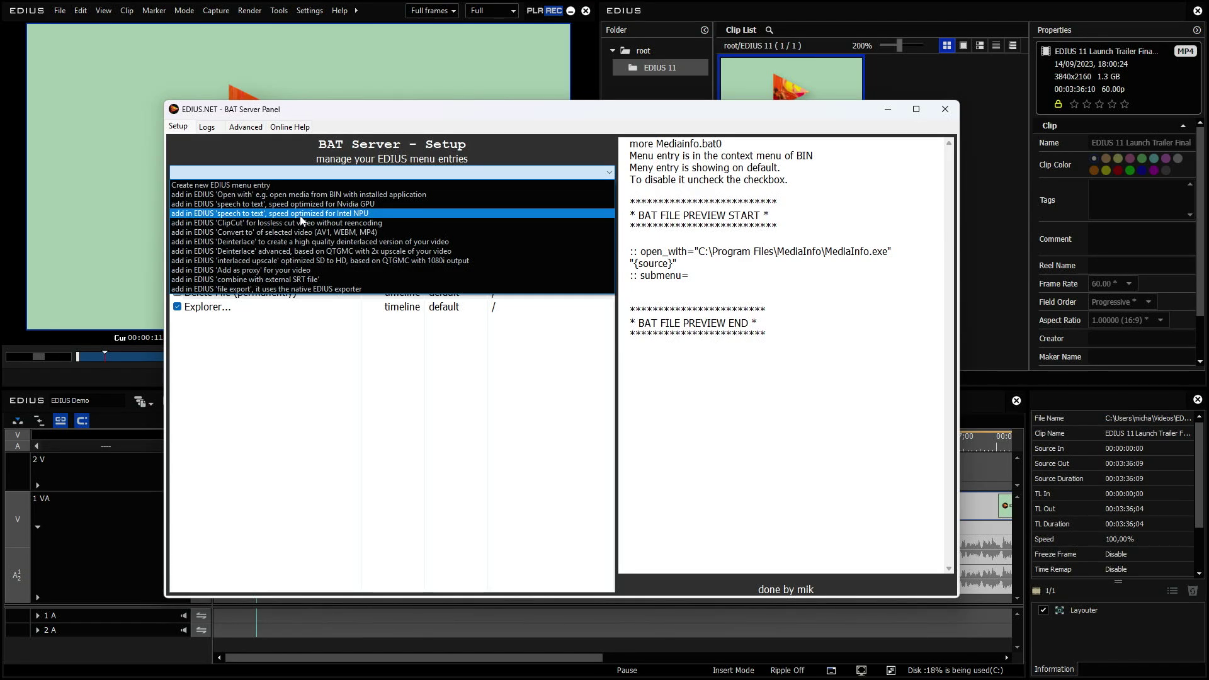
# Add an Intel NPU speech-to-text entry with auto-detected language, no English translation, NPU processing, for BIN clips
pyautogui.click(368, 213)
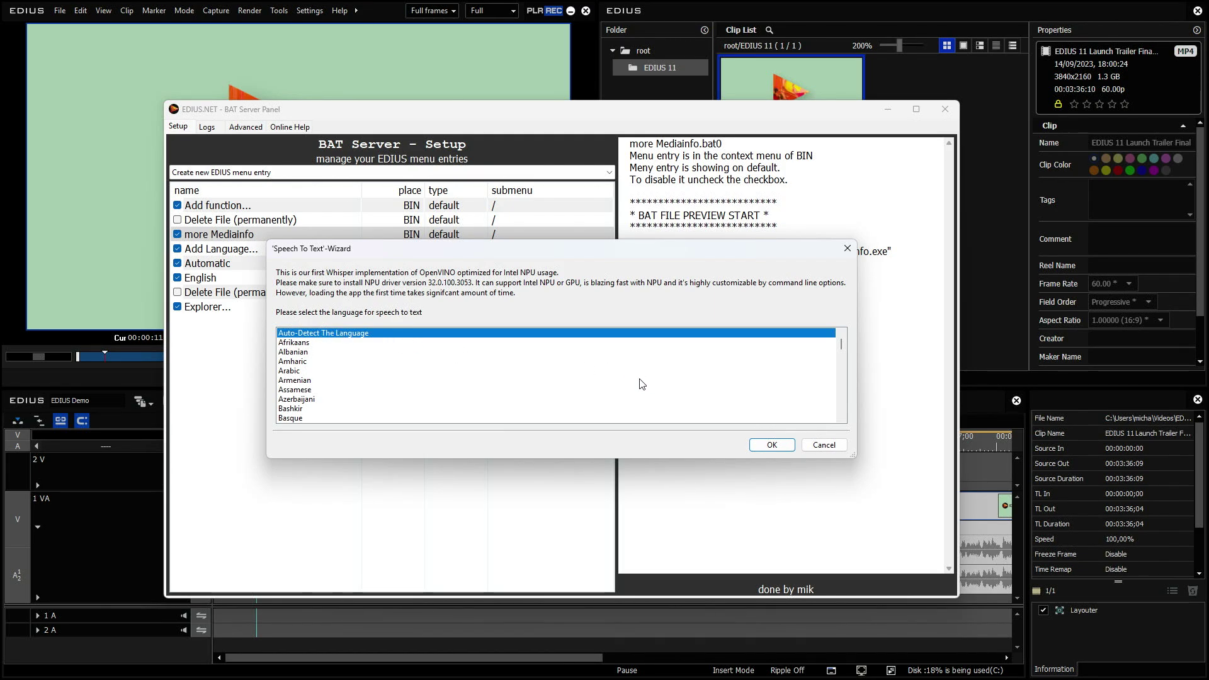
pyautogui.click(771, 445)
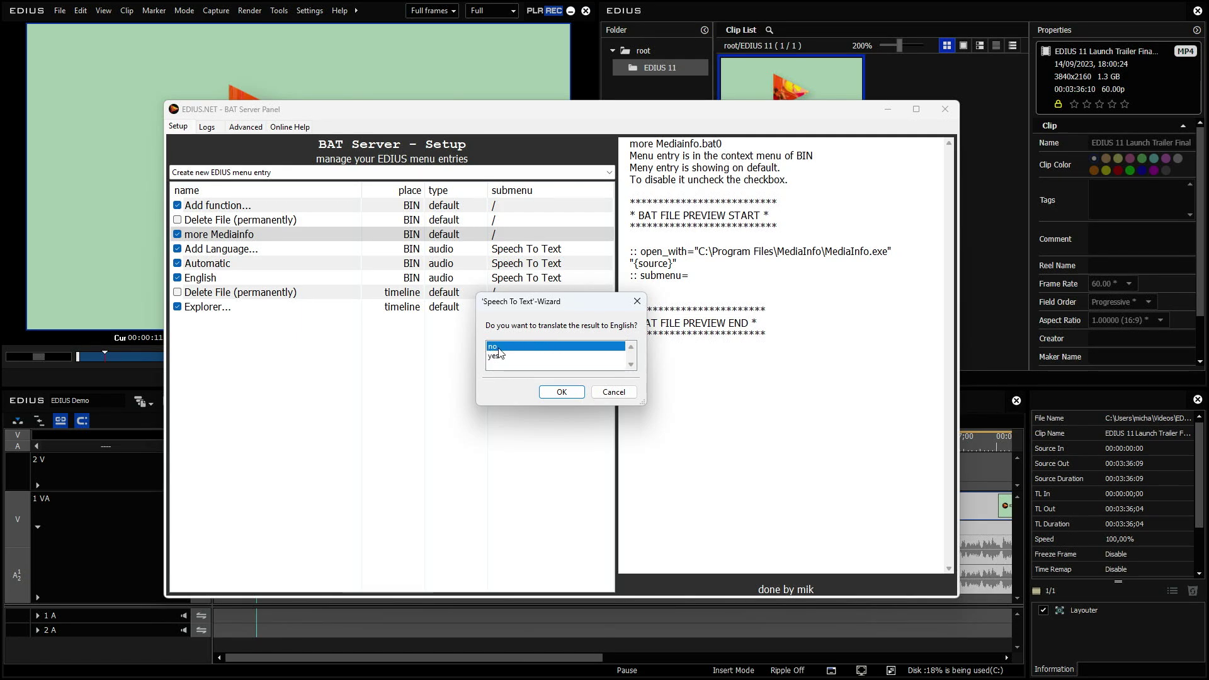
pyautogui.click(557, 394)
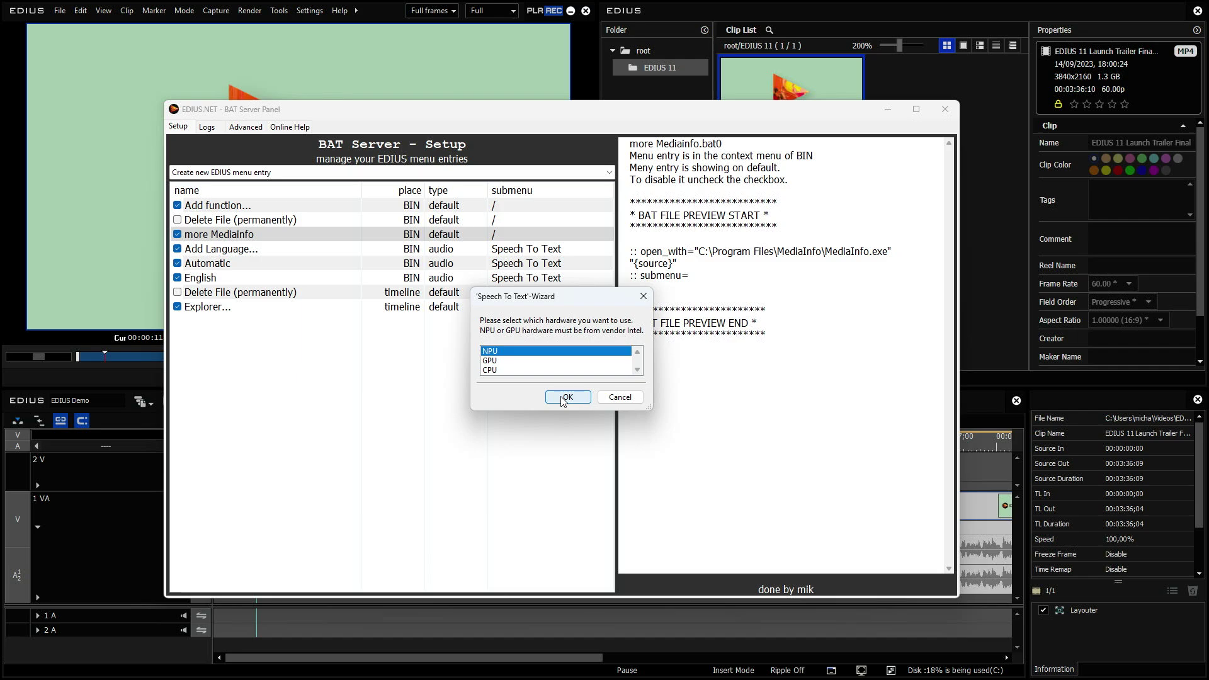
pyautogui.click(563, 398)
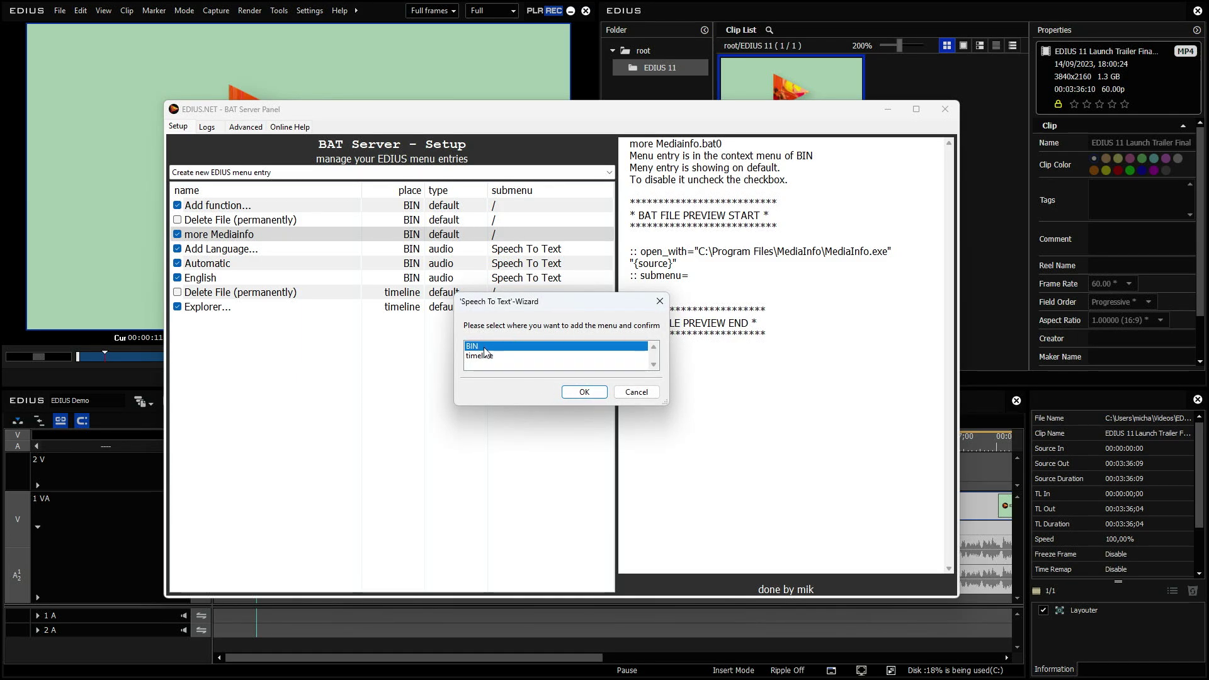
pyautogui.click(578, 393)
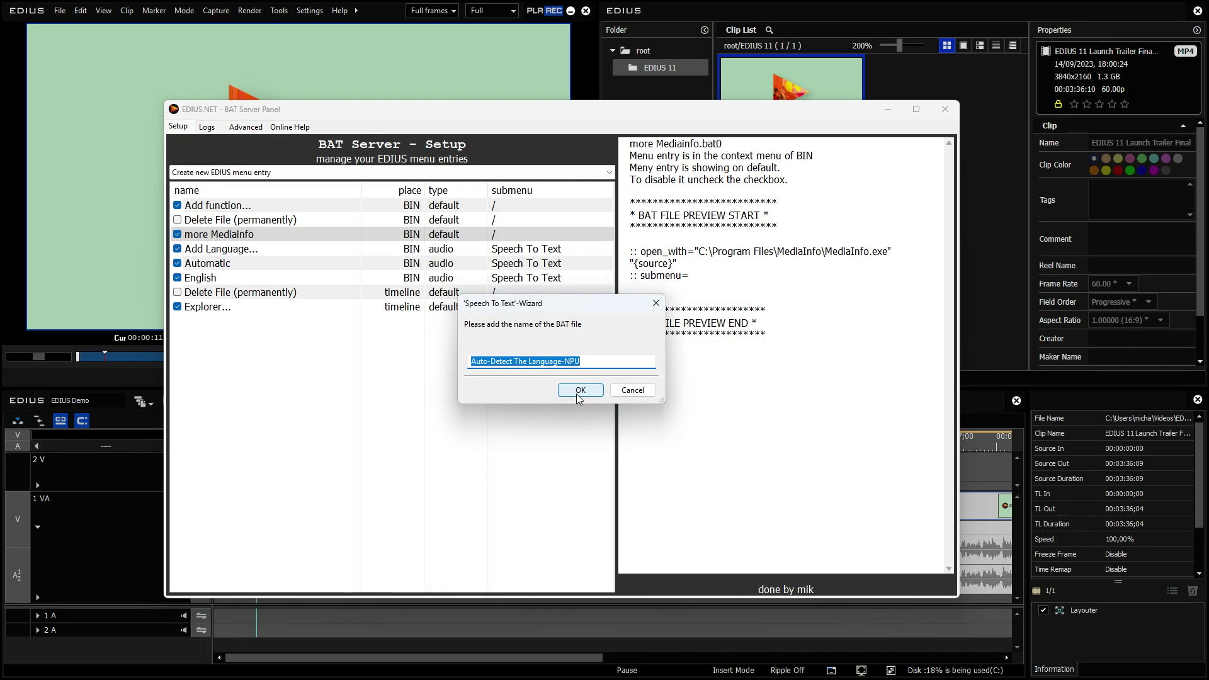
# Name the entry 'Automatic intel NPU', create it, and select the trailer clip in the bin
pyautogui.click(605, 362)
pyautogui.moveTo(565, 362); pyautogui.dragTo(427, 360)
pyautogui.press('BackSpace')
pyautogui.write('Auto')
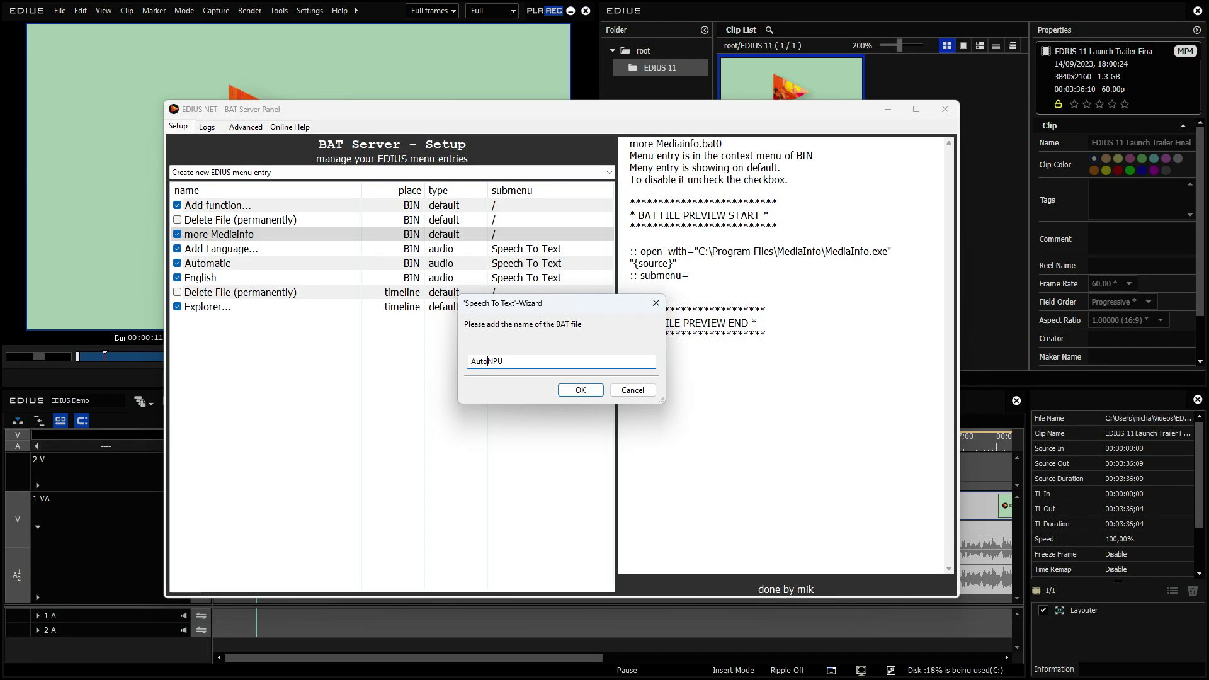
pyautogui.write('matic intel')
pyautogui.click(579, 390)
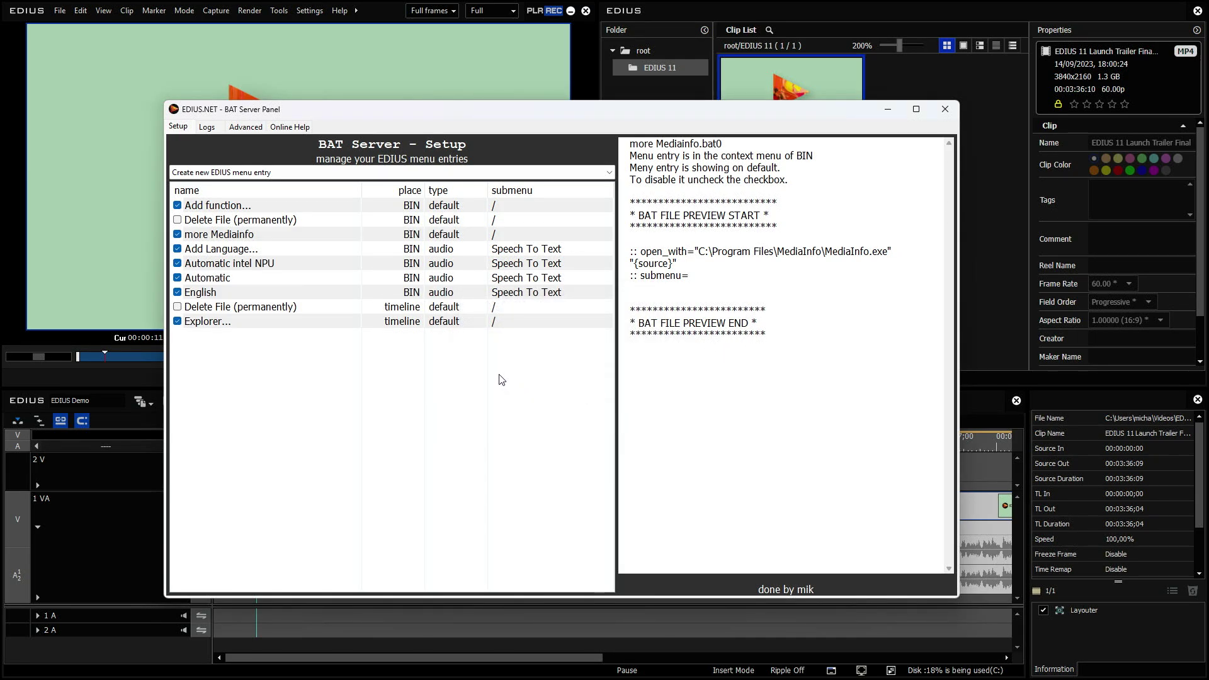
pyautogui.click(758, 72)
# Transcribe the trailer clip using the Speech To Text > Automatic intel NPU entry
pyautogui.rightClick(753, 75)
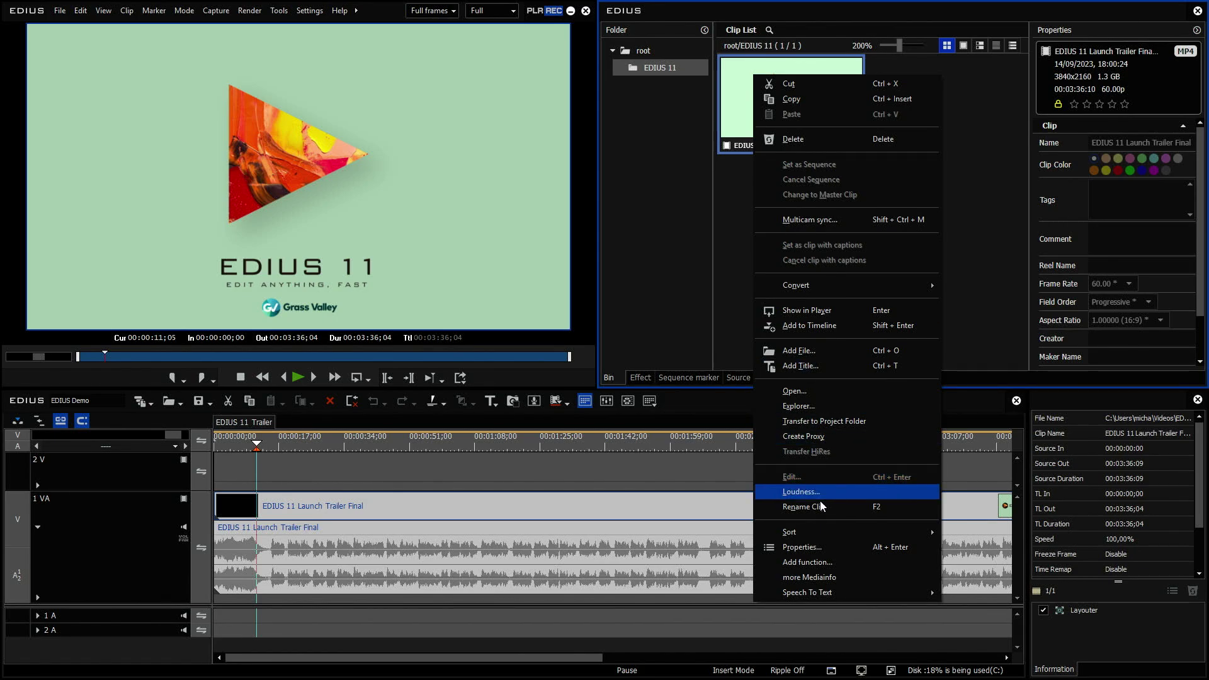
pyautogui.moveTo(813, 595)
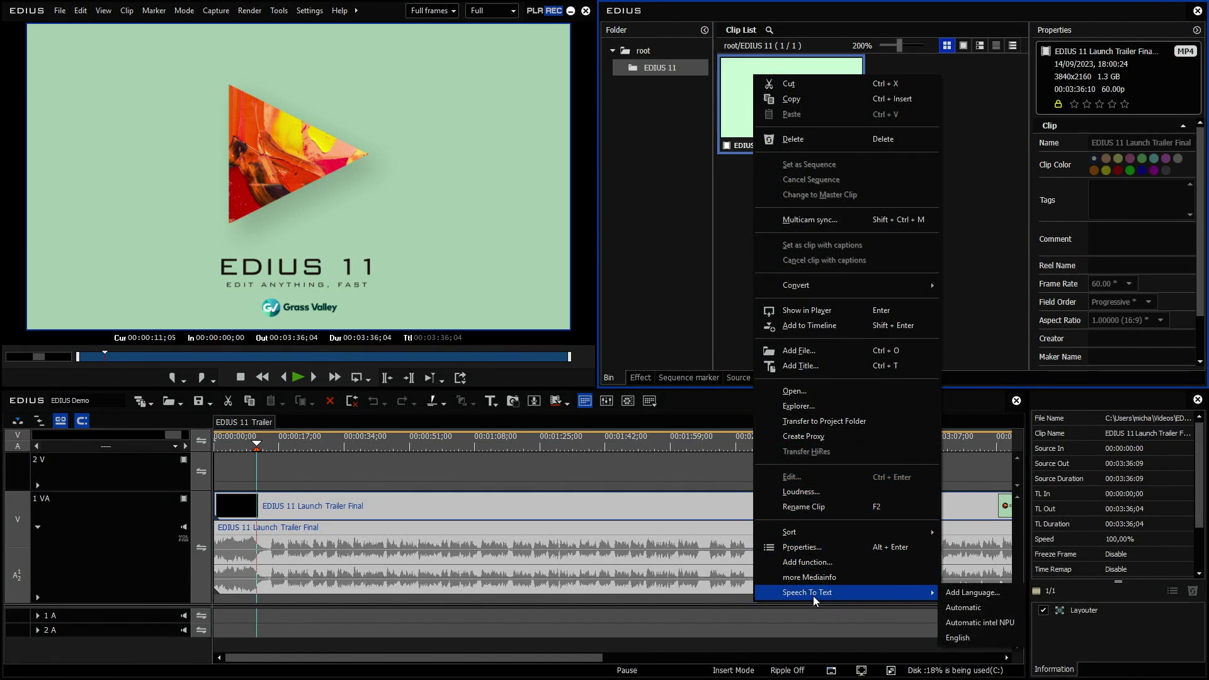
pyautogui.click(978, 622)
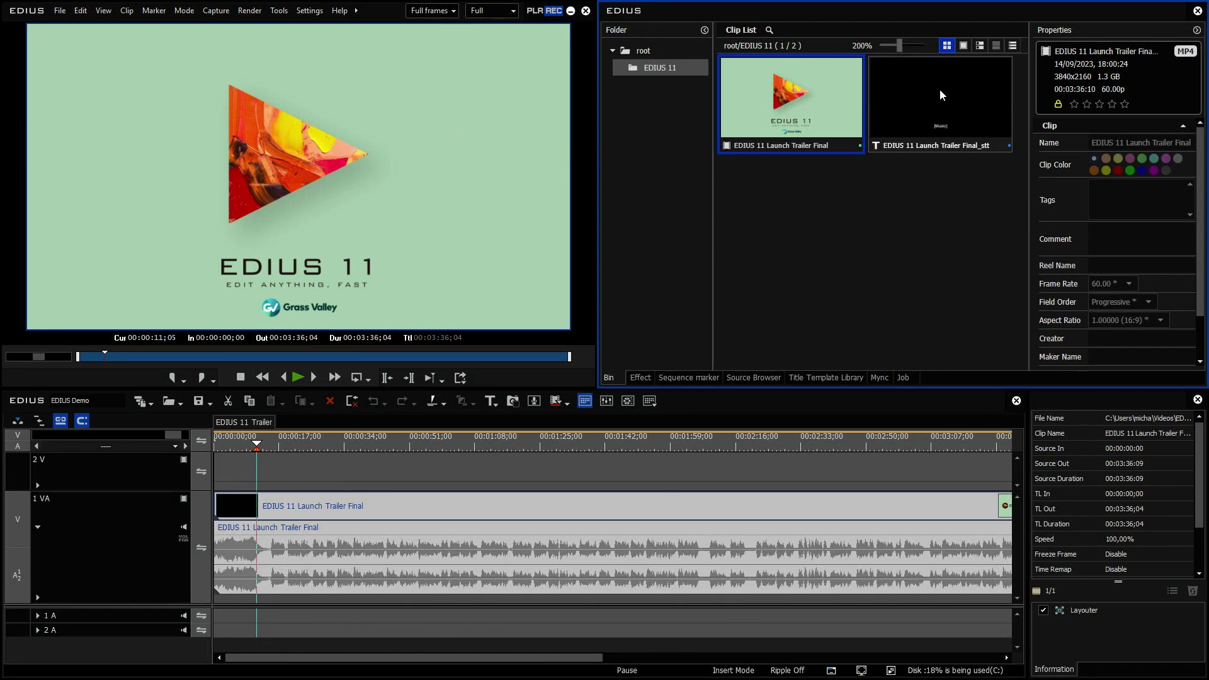
# Put the Final_stt clip at the start of 2V, preview its captions, return to 00:00:11;05, and disable 2V
pyautogui.moveTo(939, 95); pyautogui.dragTo(216, 482)
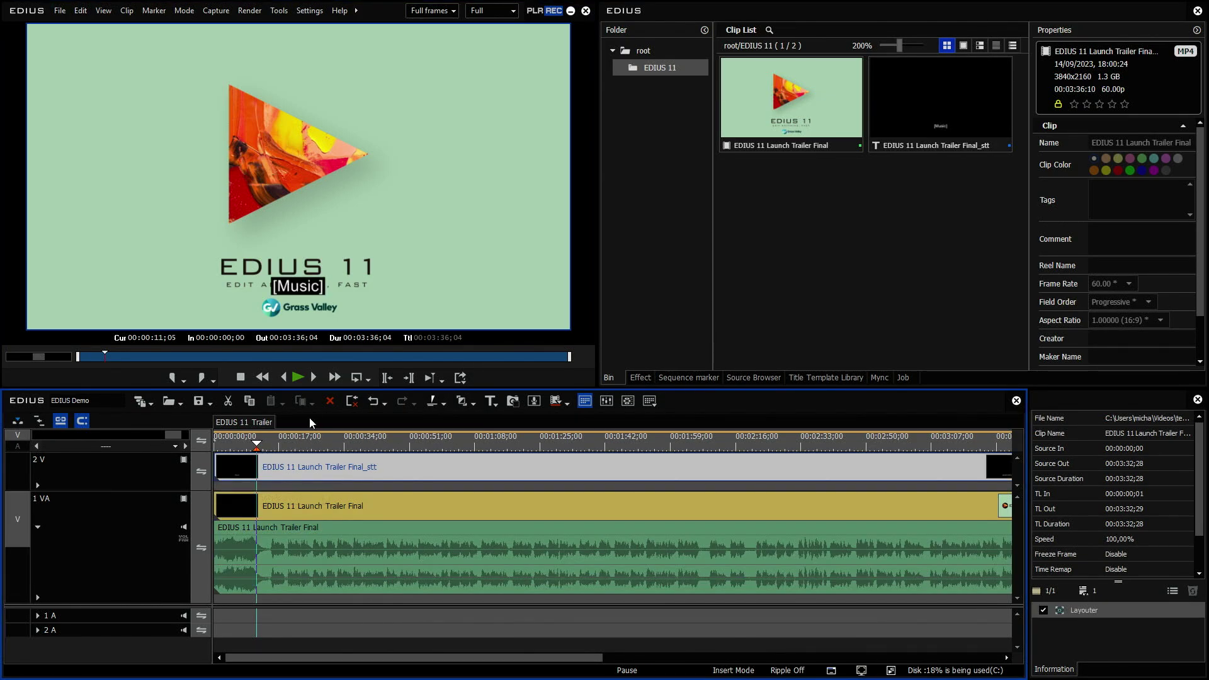
pyautogui.click(298, 376)
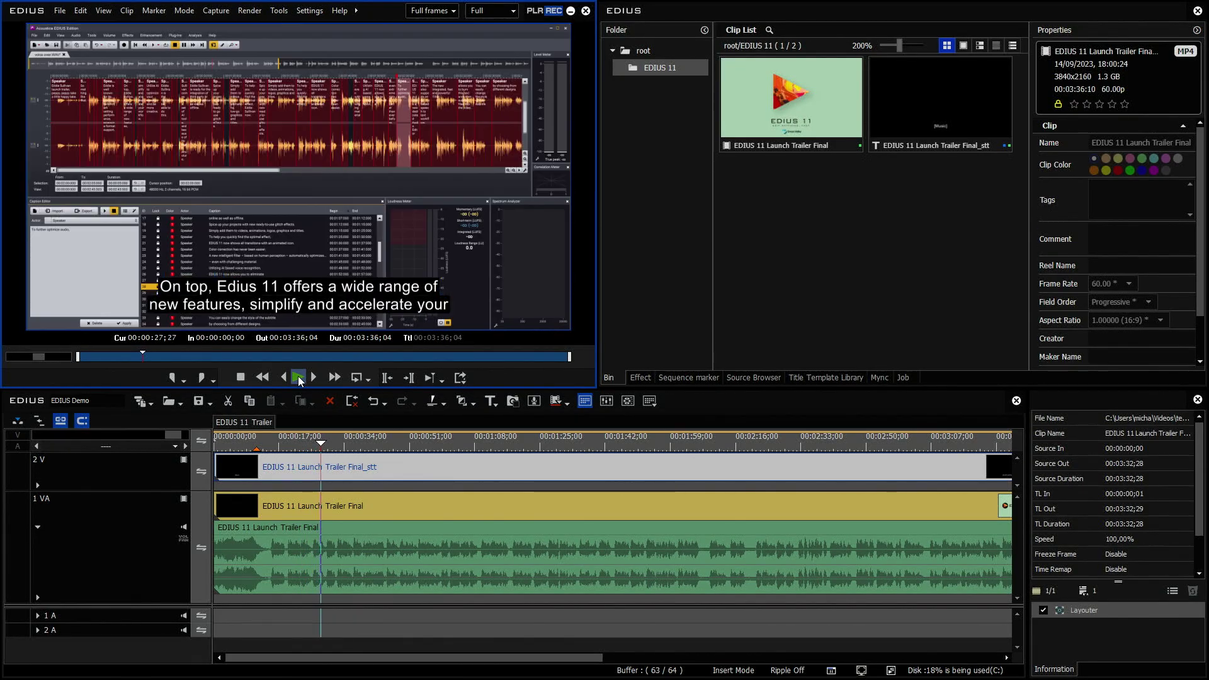
pyautogui.click(298, 378)
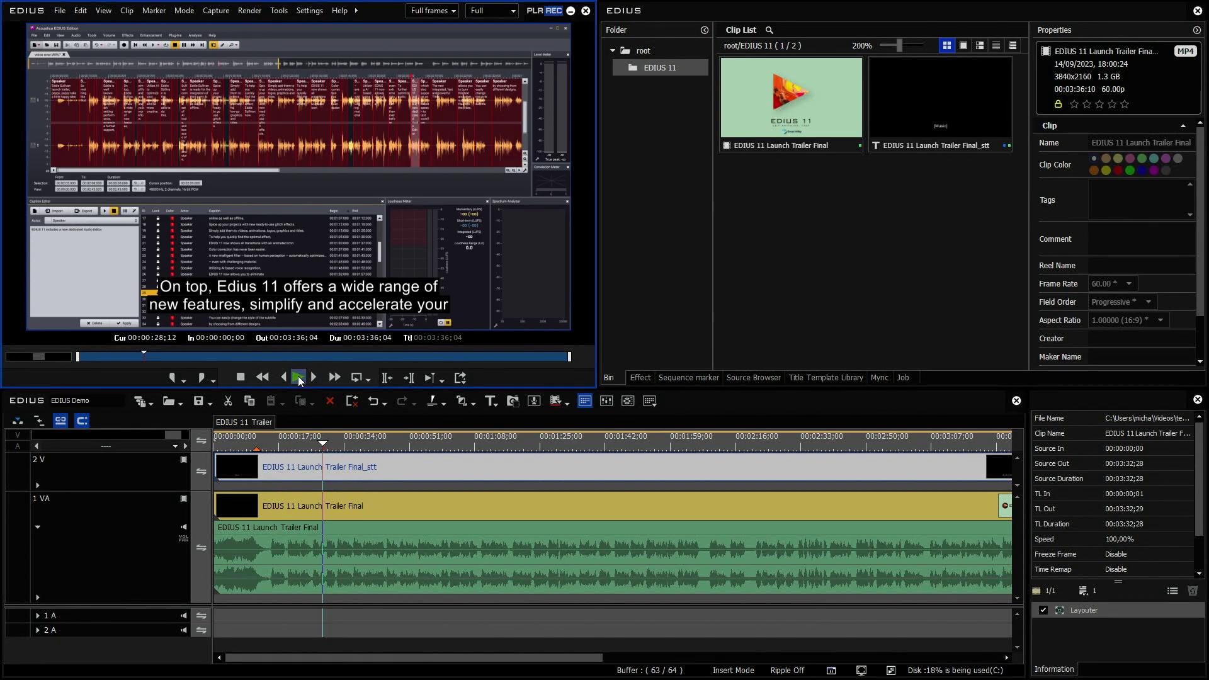
pyautogui.click(258, 446)
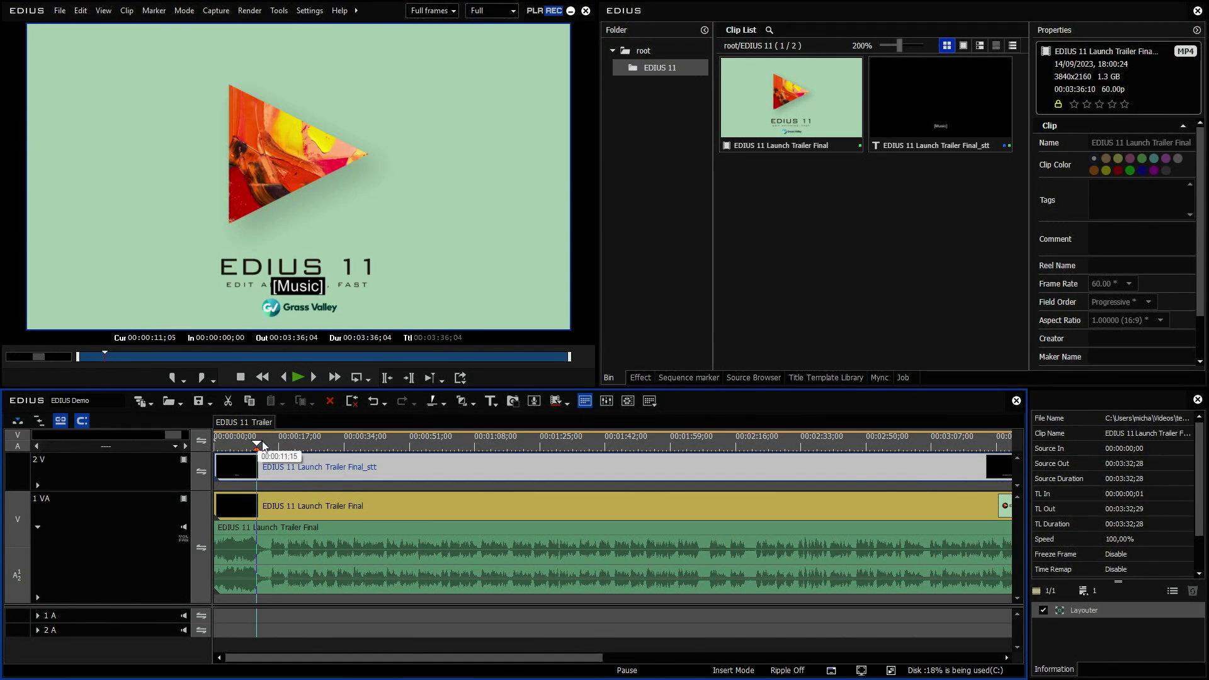
pyautogui.click(184, 461)
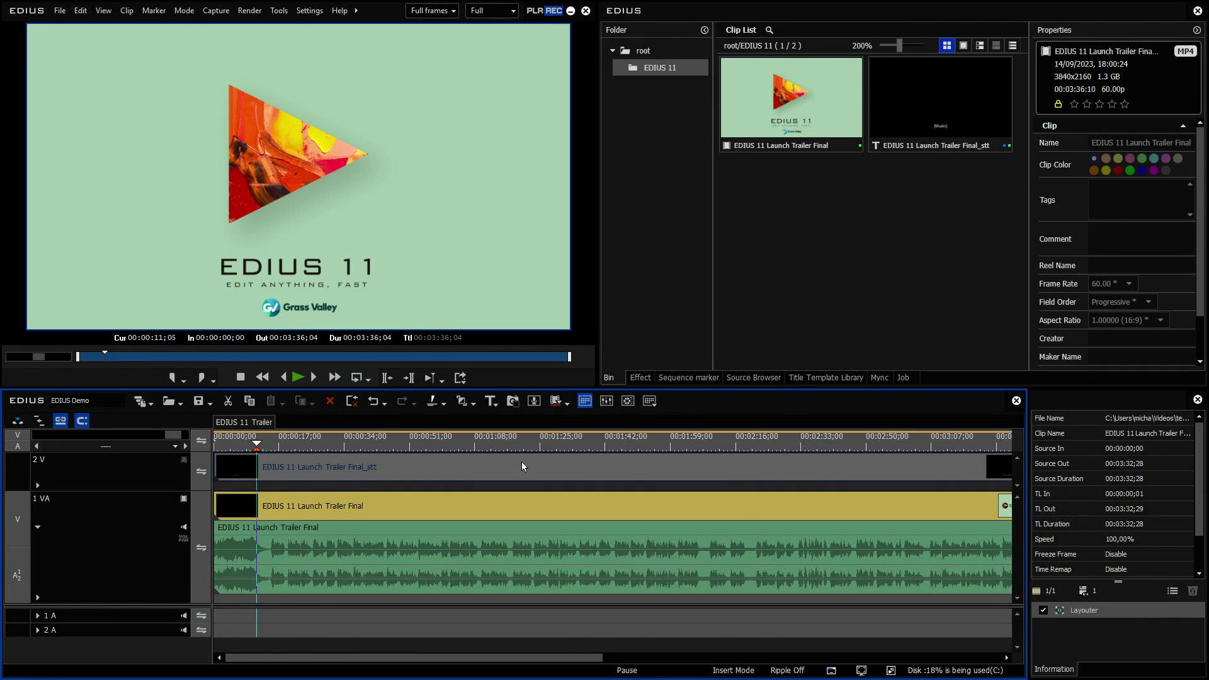
# Delete the Final_stt subtitle clip from track 2V and, with confirmation, from the bin
pyautogui.press('Delete')
pyautogui.click(892, 83)
pyautogui.press('Delete')
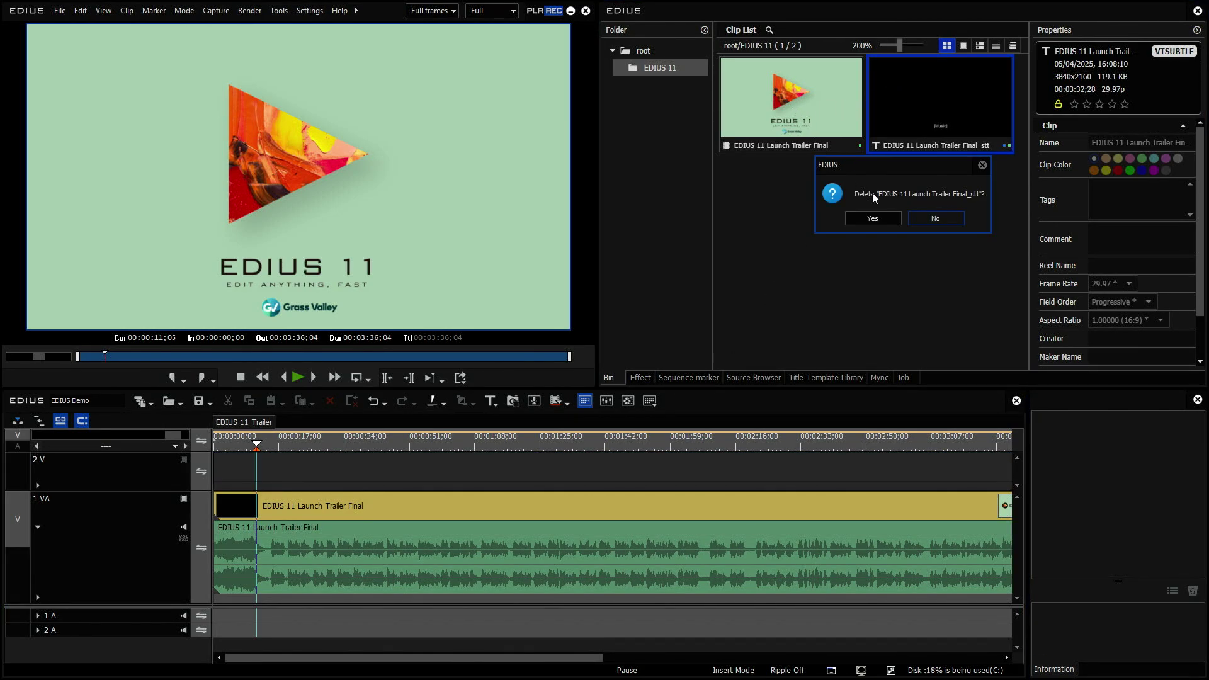
pyautogui.click(875, 218)
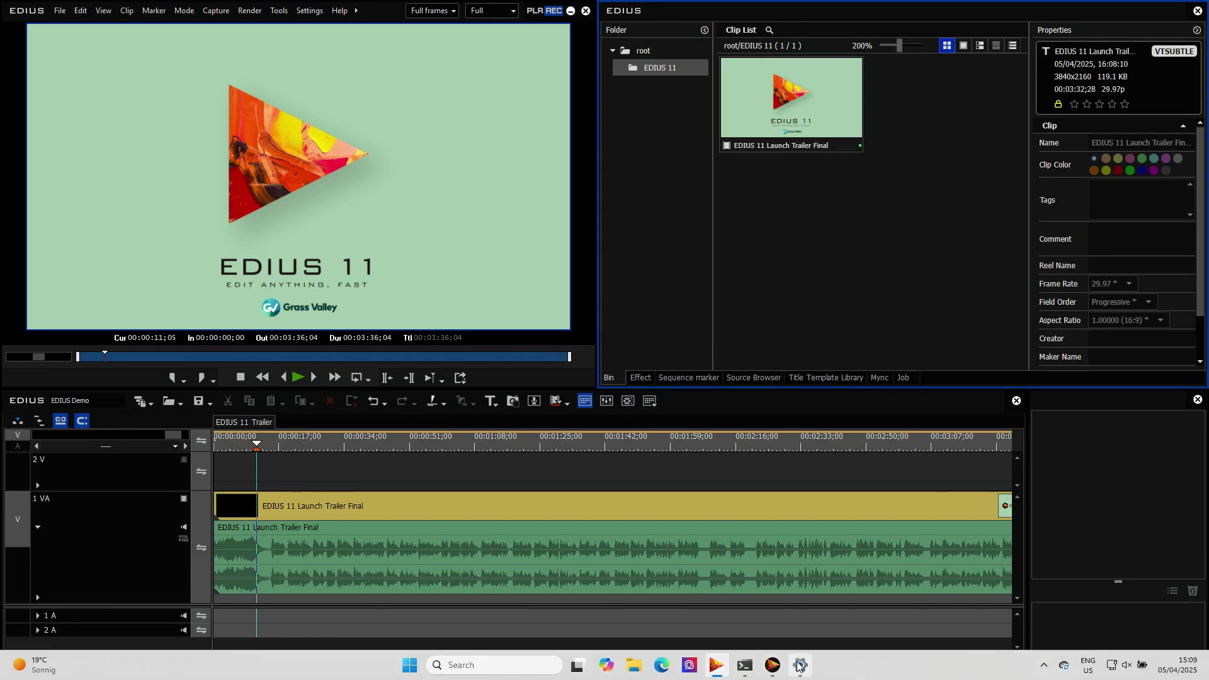
# Open Task Manager on the Performance page showing the NPU graph and move it aside
pyautogui.moveTo(799, 665)
pyautogui.rightClick(846, 665)
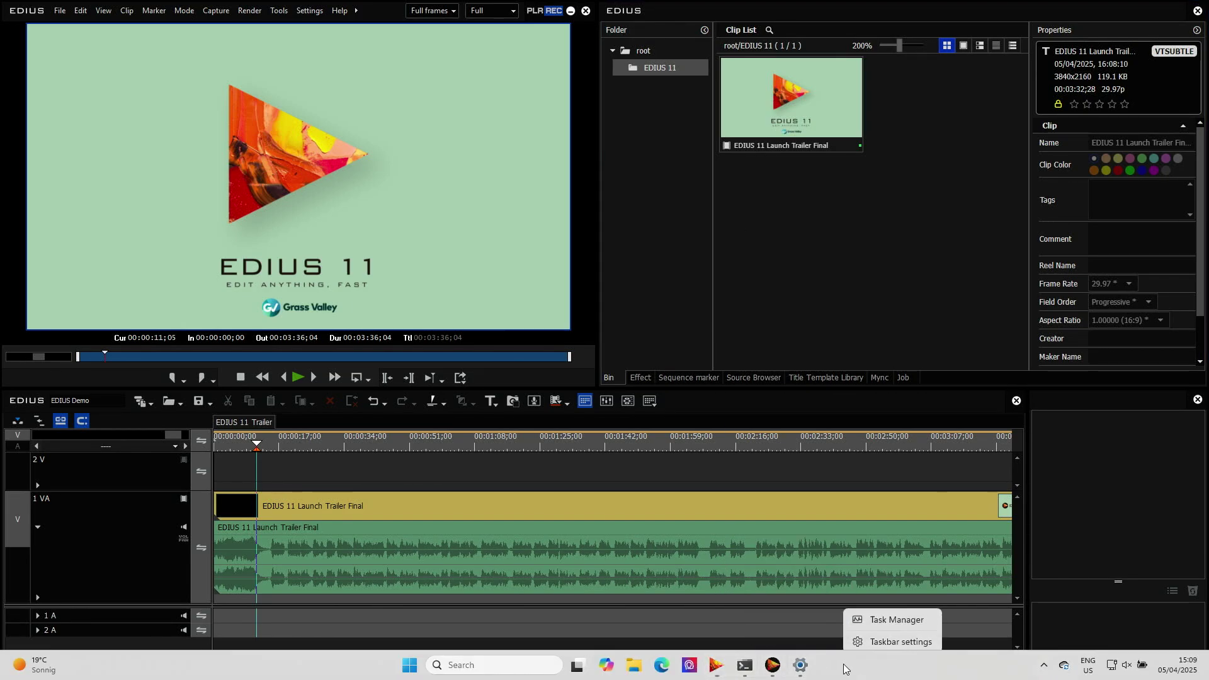
pyautogui.press('Escape')
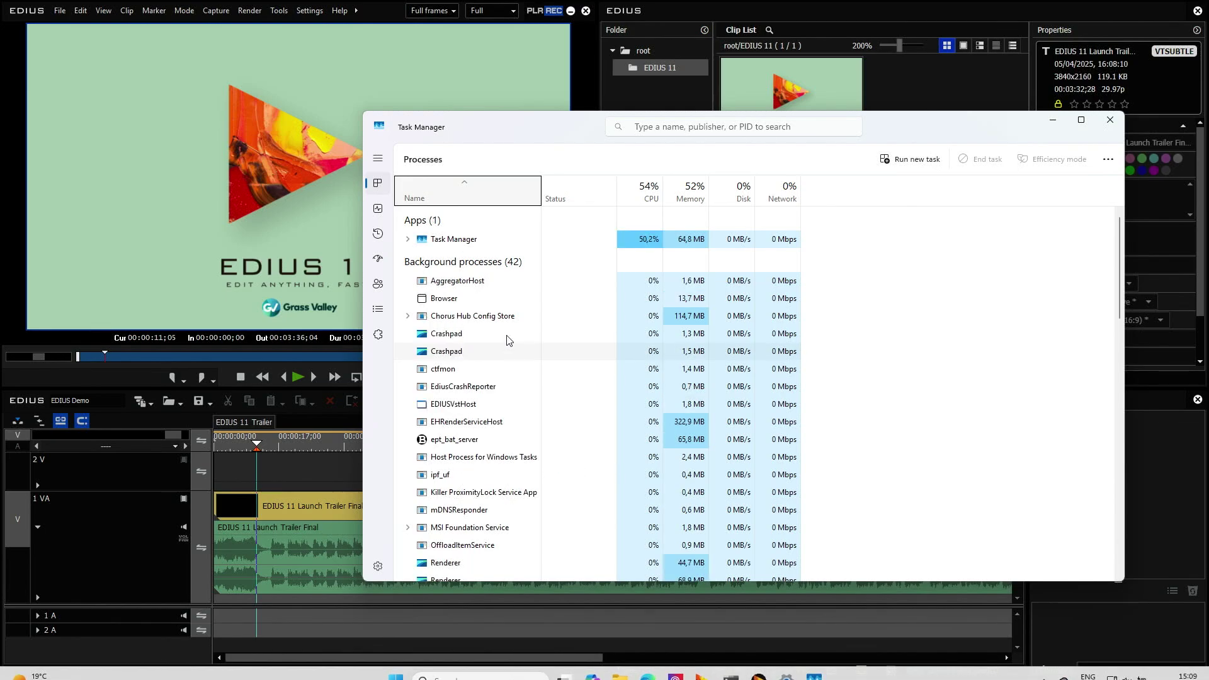
pyautogui.click(378, 212)
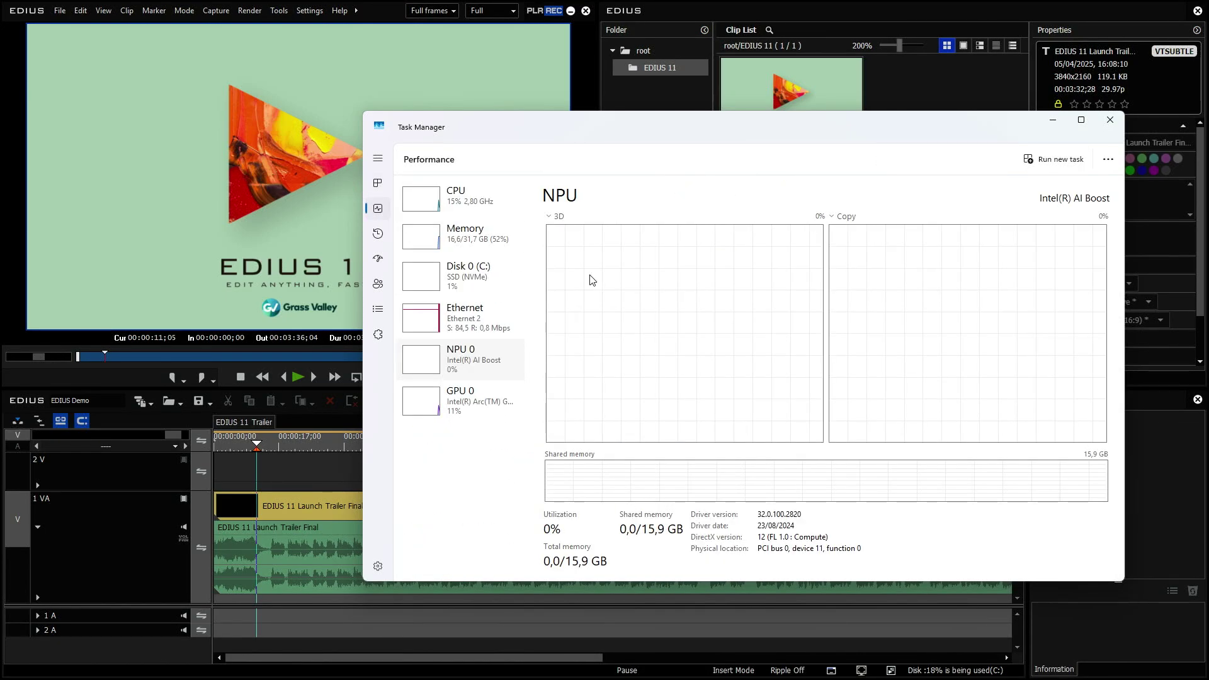
pyautogui.moveTo(713, 126); pyautogui.dragTo(763, 150)
# Rerun Automatic intel NPU transcription on the trailer while watching NPU load in Task Manager
pyautogui.rightClick(746, 71)
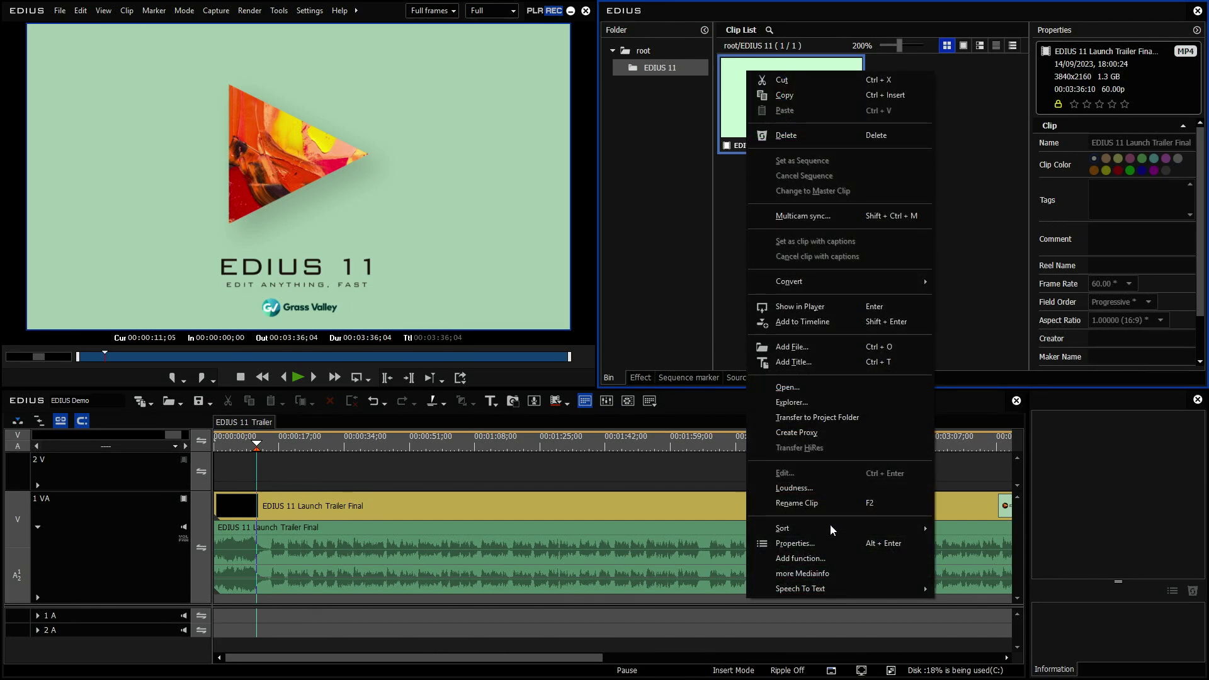
pyautogui.moveTo(839, 587)
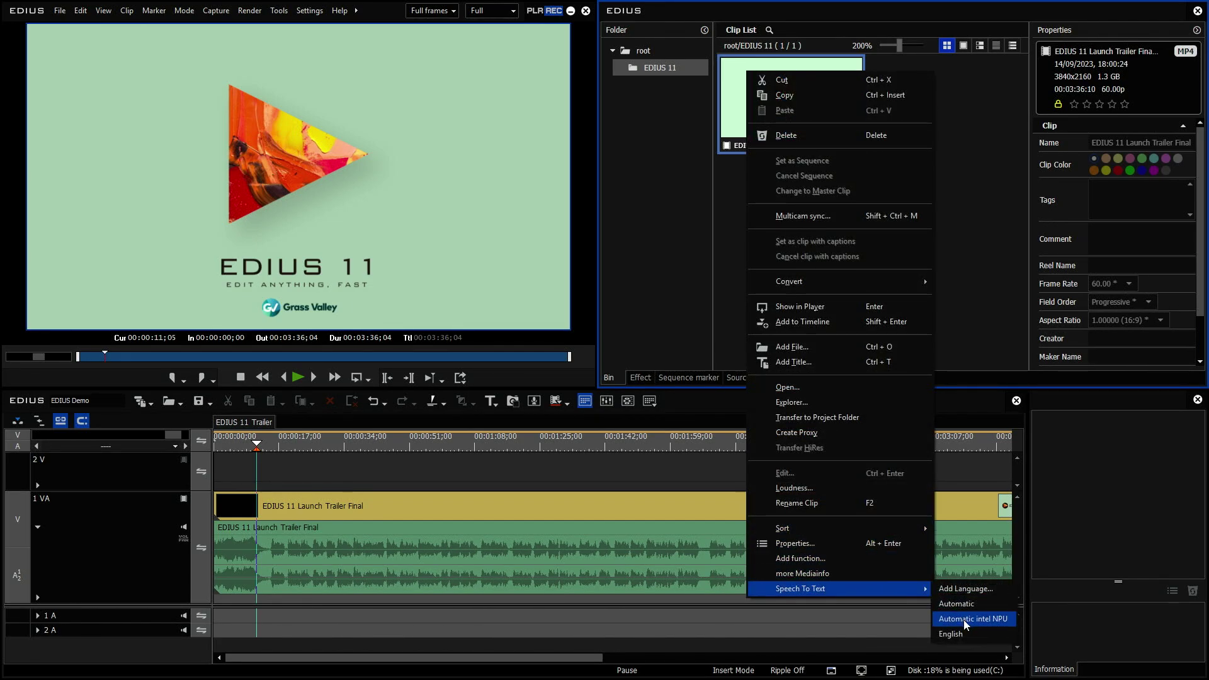
pyautogui.click(983, 620)
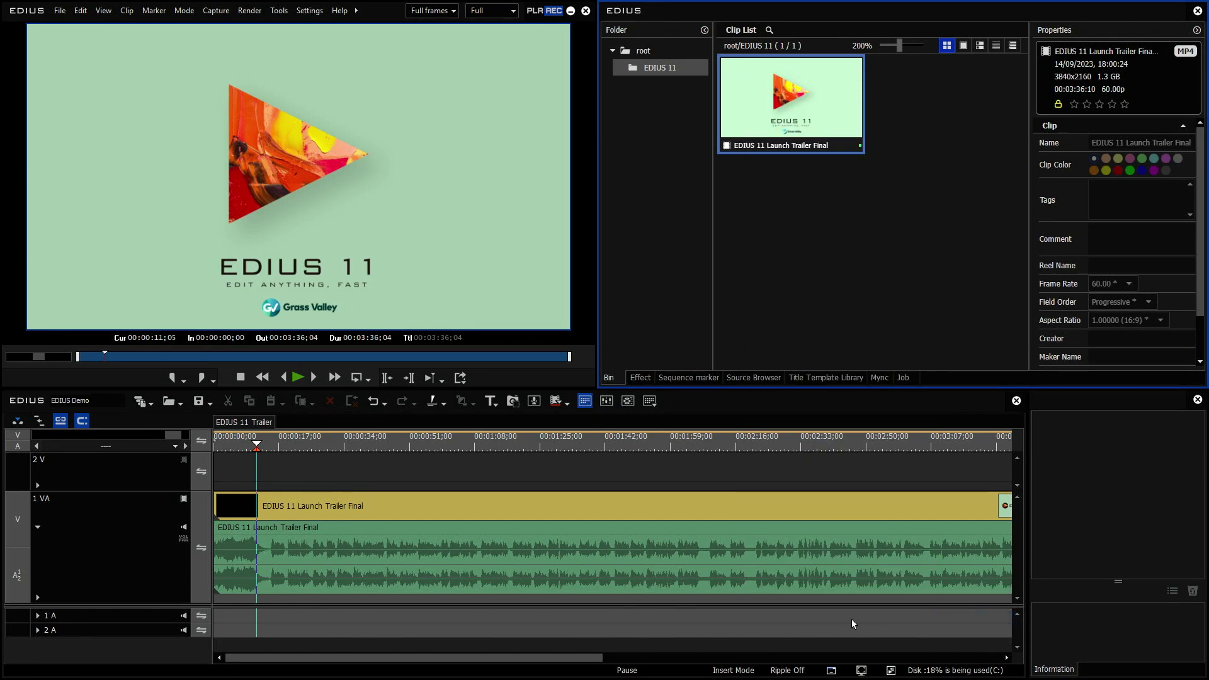
pyautogui.click(813, 668)
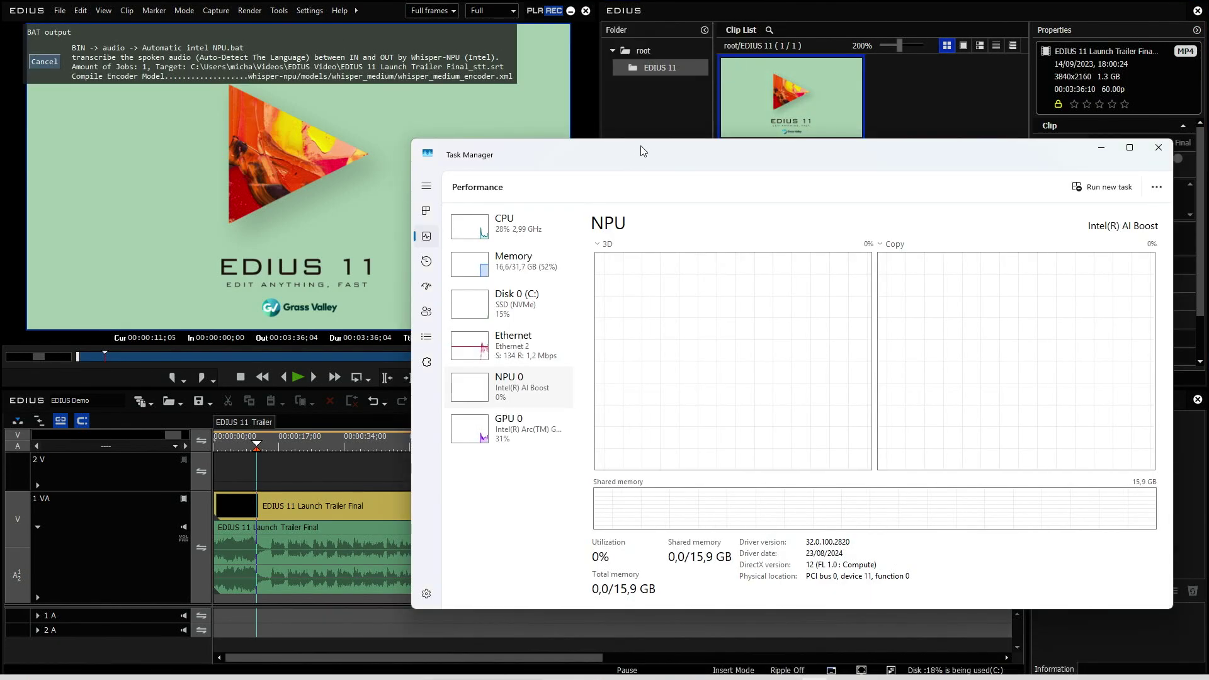
pyautogui.moveTo(633, 146); pyautogui.dragTo(599, 135)
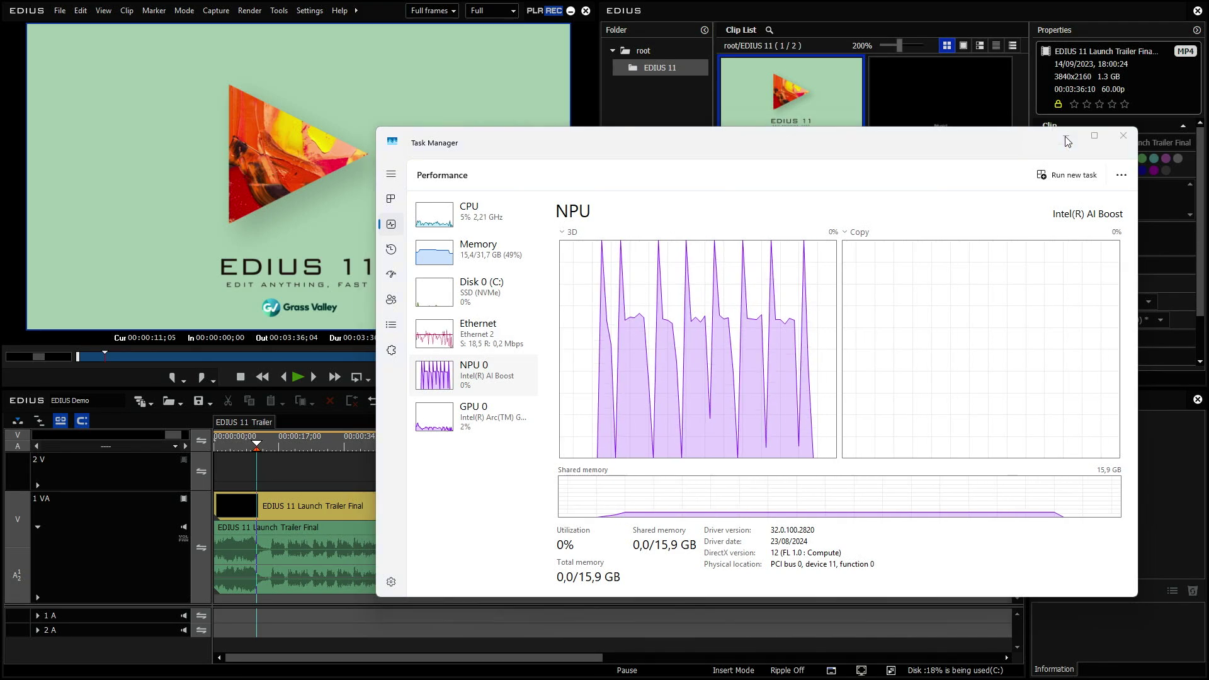
pyautogui.click(1066, 137)
# Place the regenerated Final_stt clip on 2V, scrub through its captions, disable 2V, and return to 00:00:11;05
pyautogui.click(935, 109)
pyautogui.moveTo(907, 96); pyautogui.dragTo(228, 478)
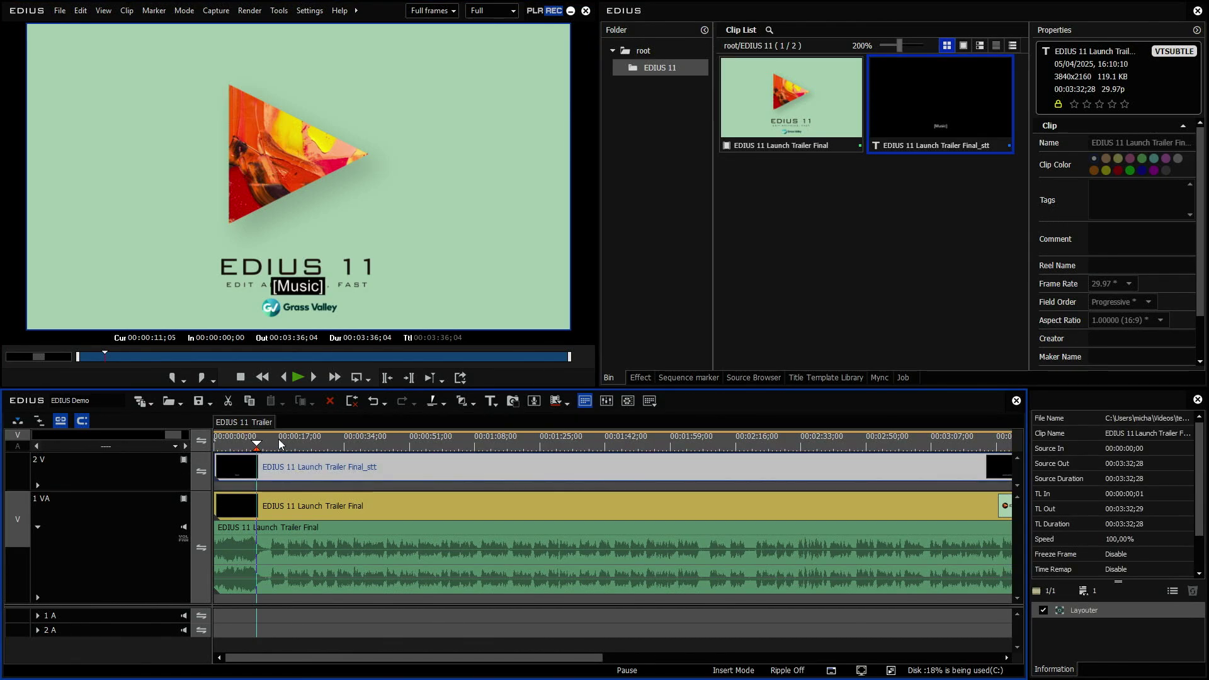
pyautogui.moveTo(285, 444); pyautogui.dragTo(844, 443)
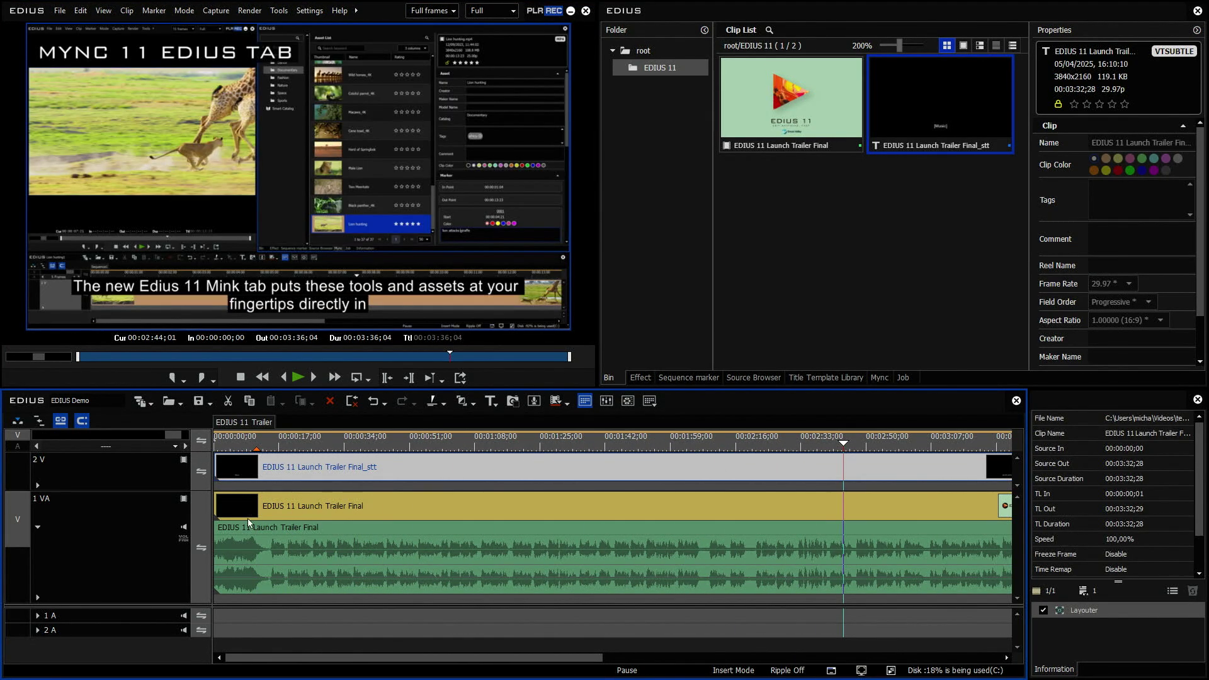
pyautogui.click(183, 461)
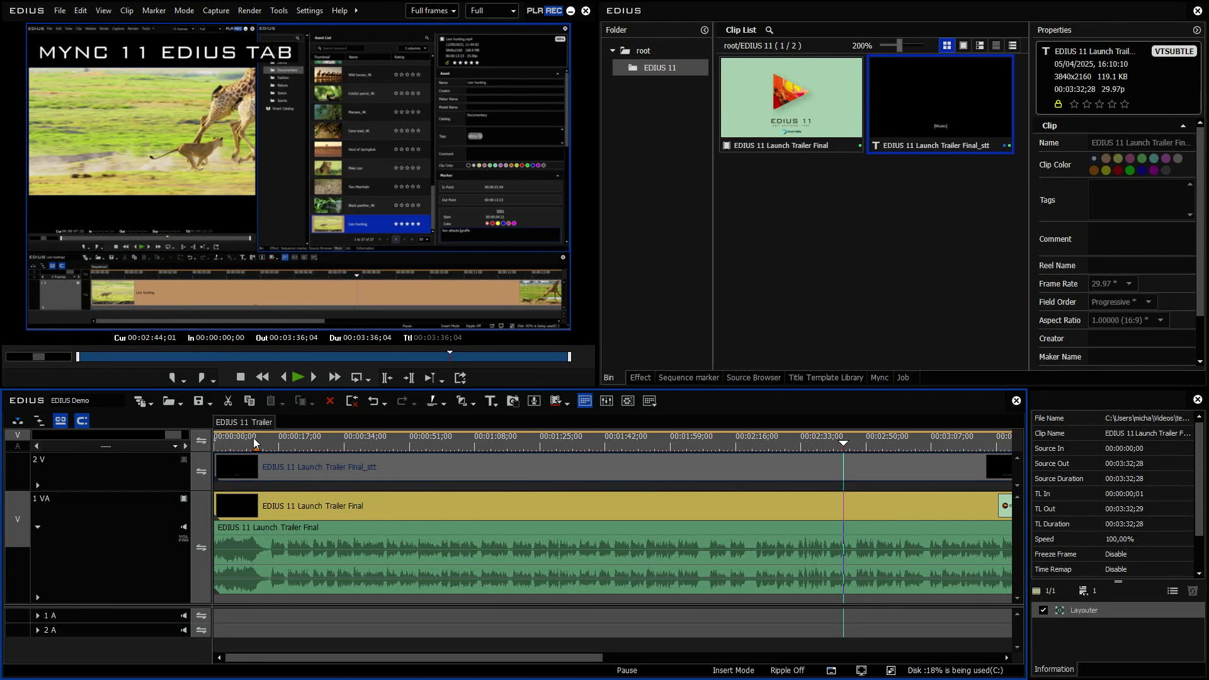
pyautogui.click(256, 444)
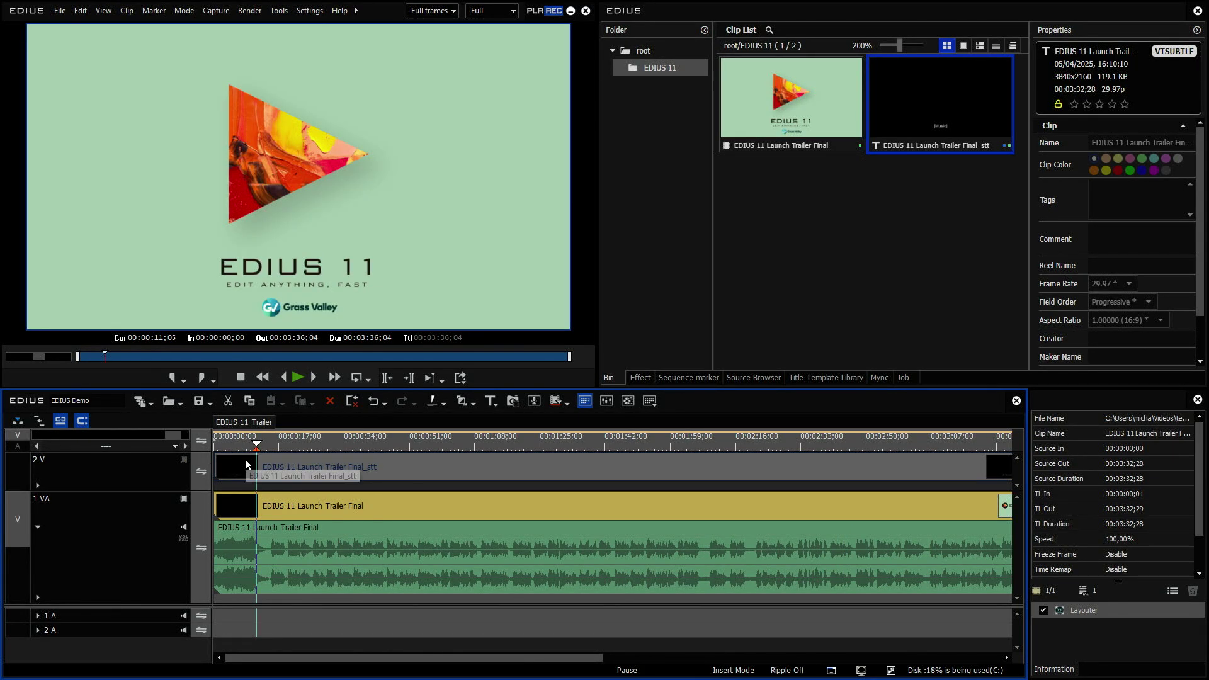